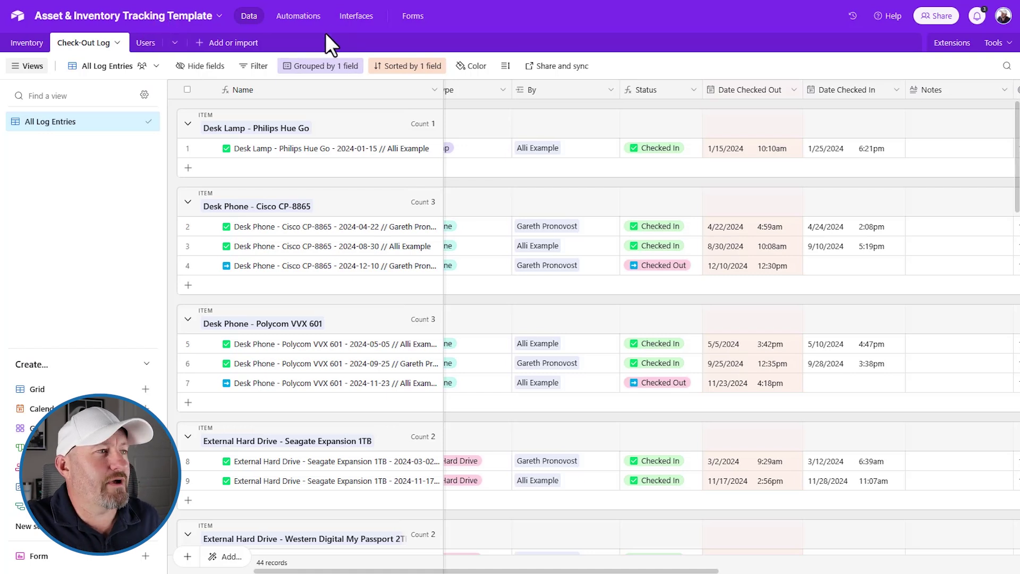
- Move between the Inventory, Check-Out Log and Users tables, ending on Users
click(24, 47)
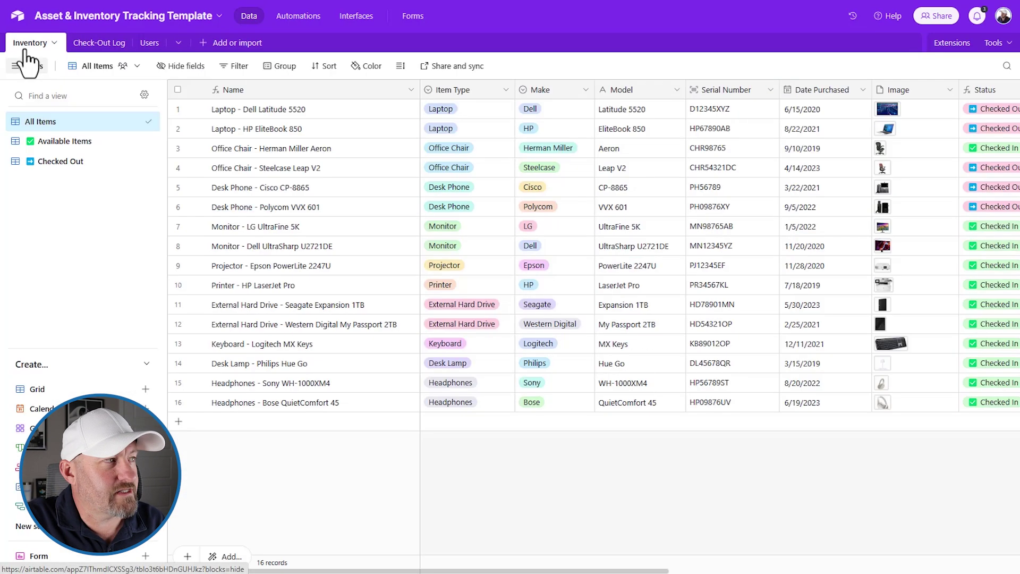
click(85, 47)
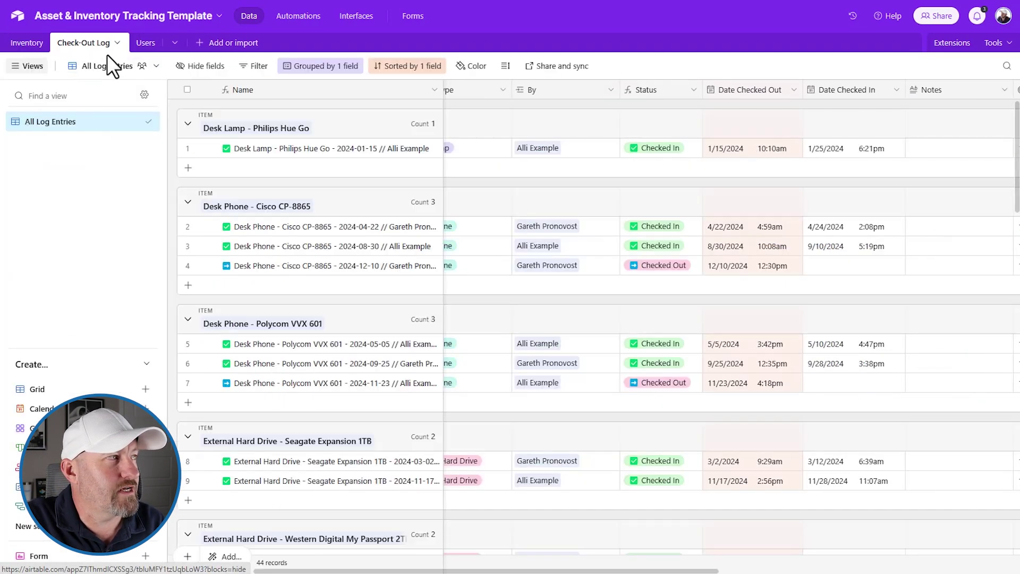
click(150, 46)
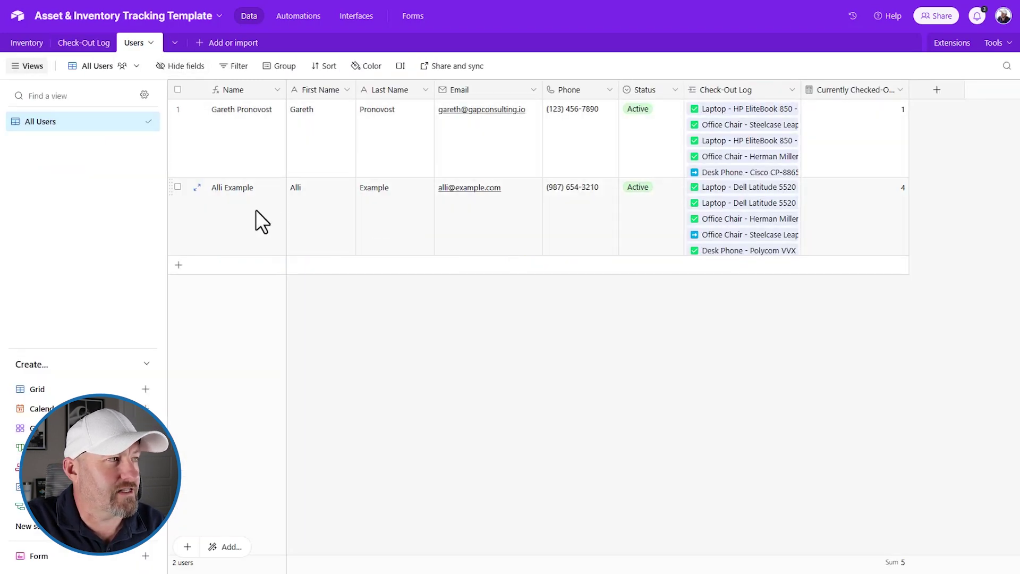
click(95, 45)
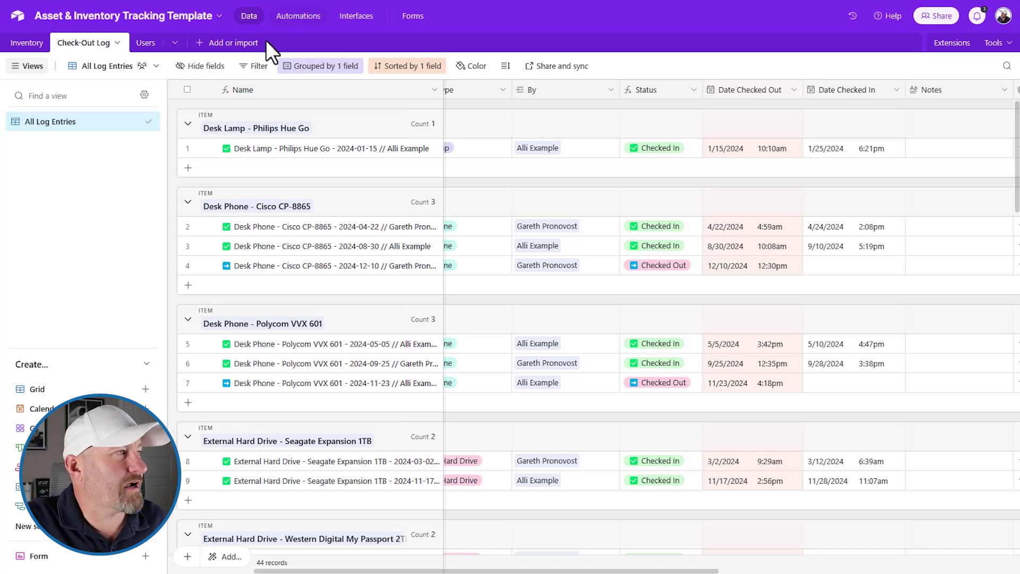
click(153, 44)
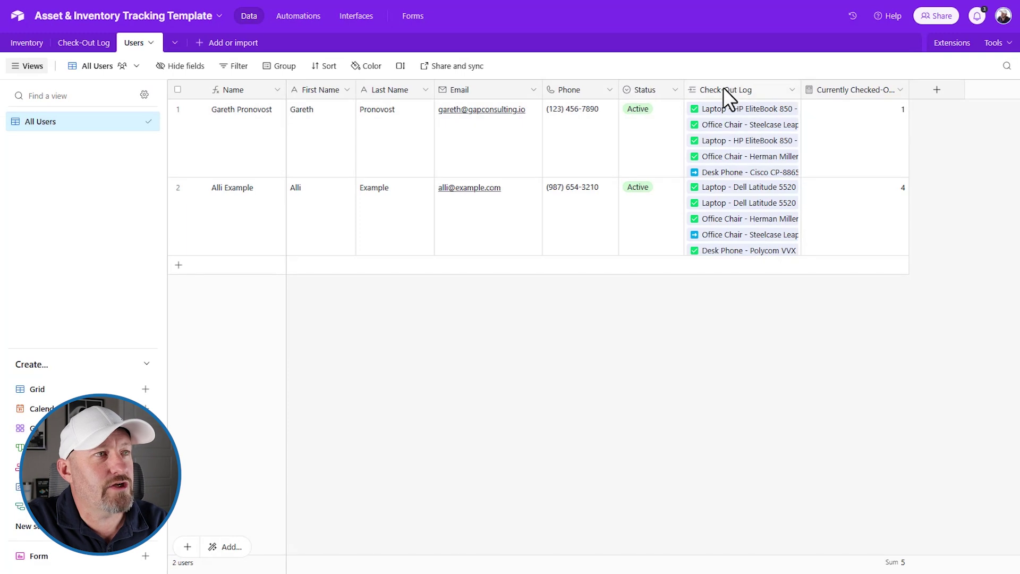
- Inspect the Check-Out Log link field settings without changes, then view the first user's linked log records
double_click(710, 94)
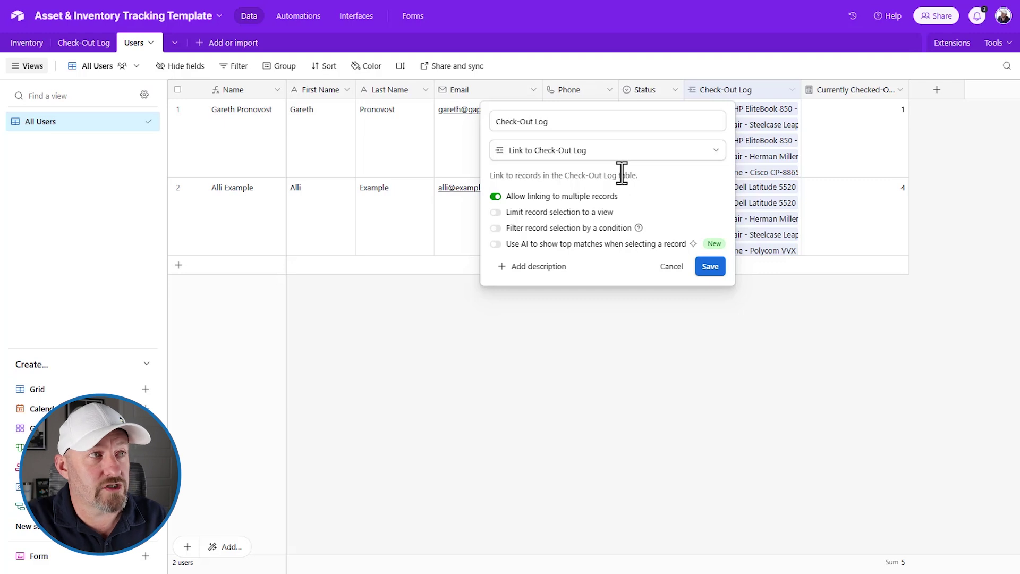
click(899, 346)
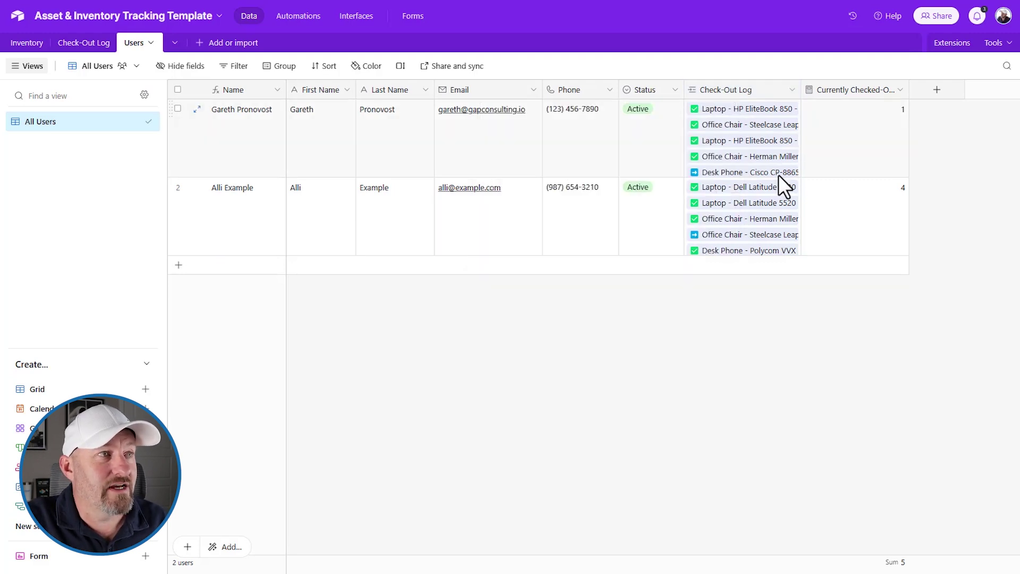
click(795, 125)
click(794, 109)
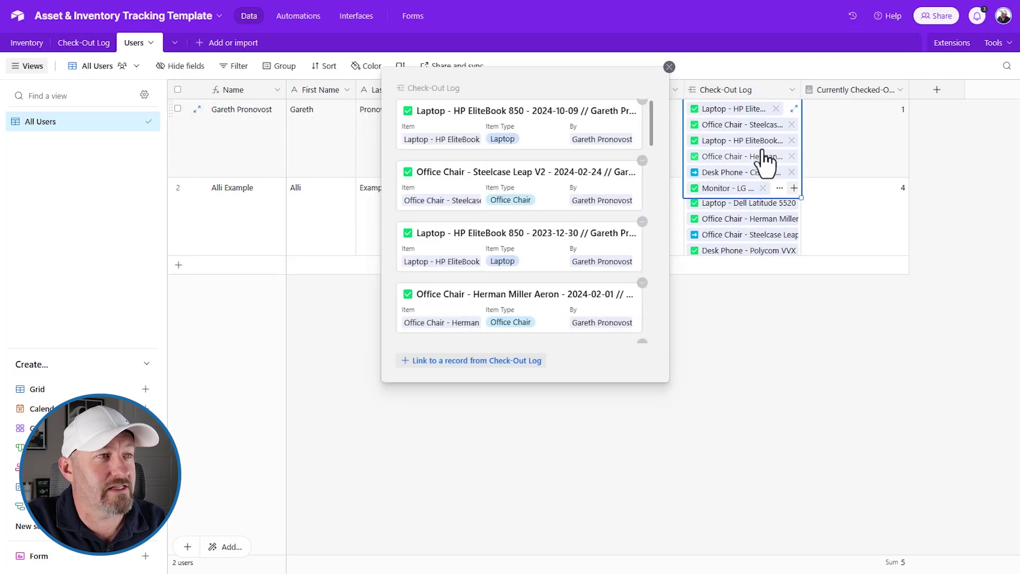
scroll(584, 247, down, 10)
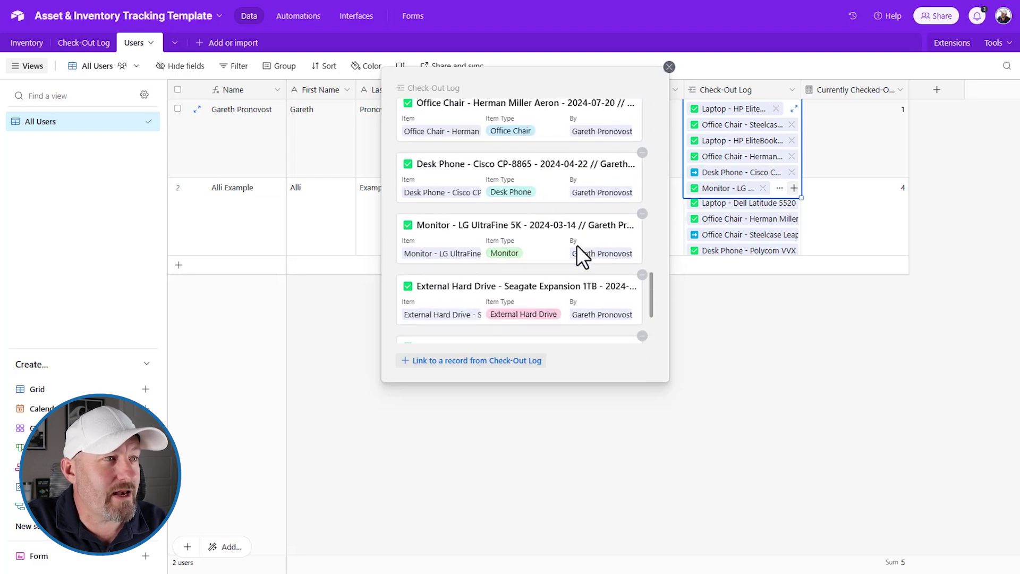
scroll(576, 244, down, 2)
scroll(568, 257, up, 15)
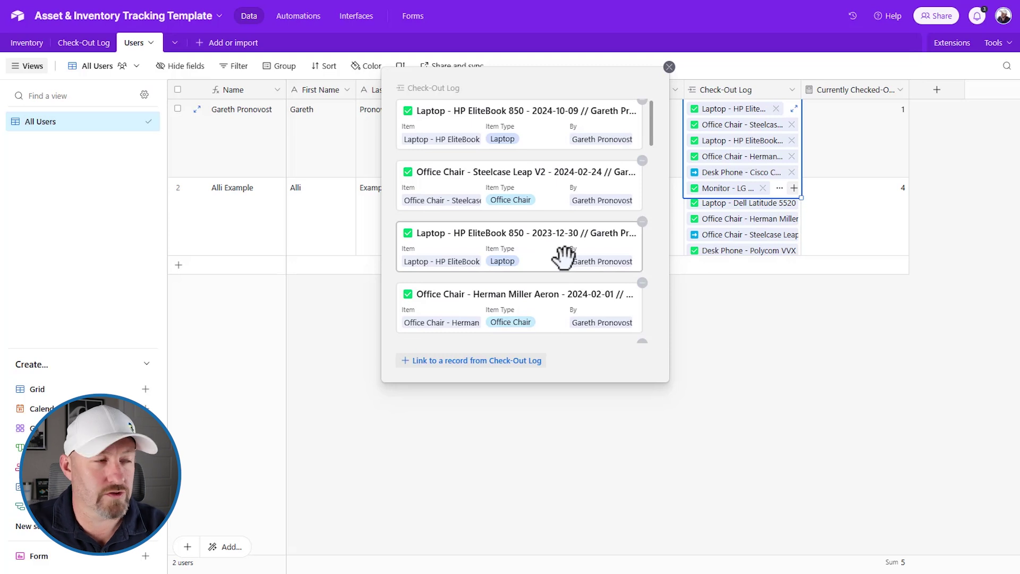
click(683, 344)
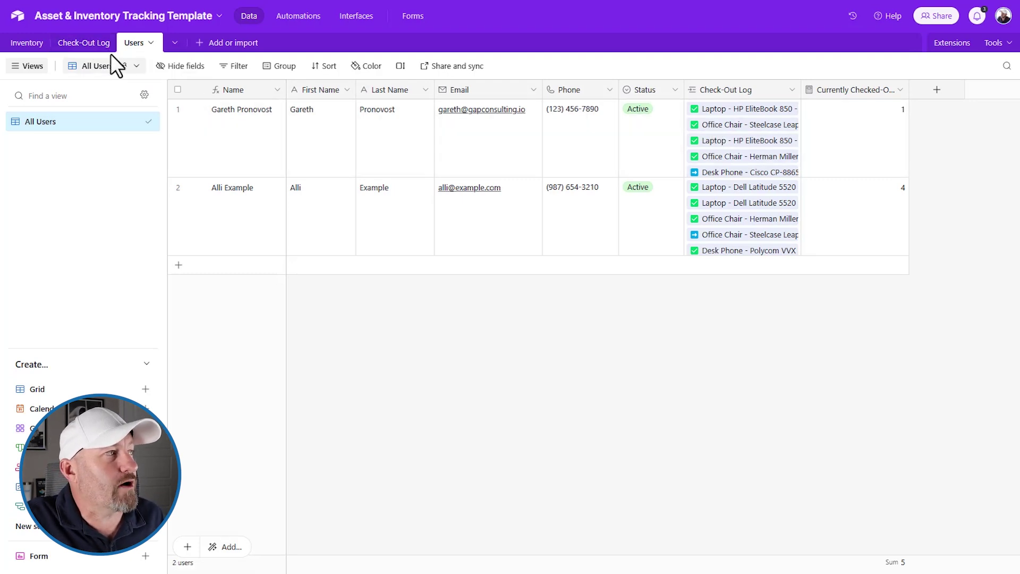
click(90, 49)
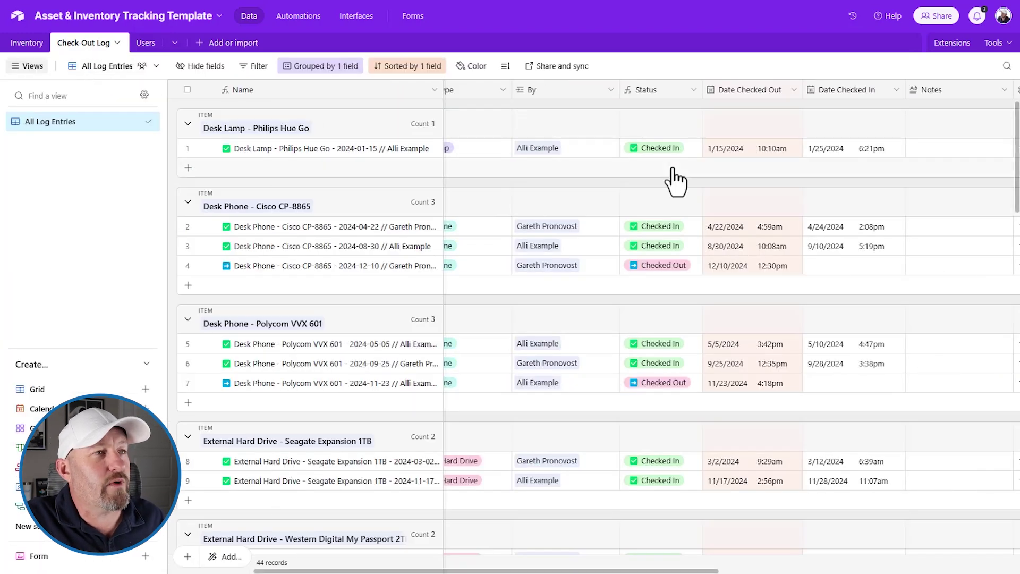
click(730, 150)
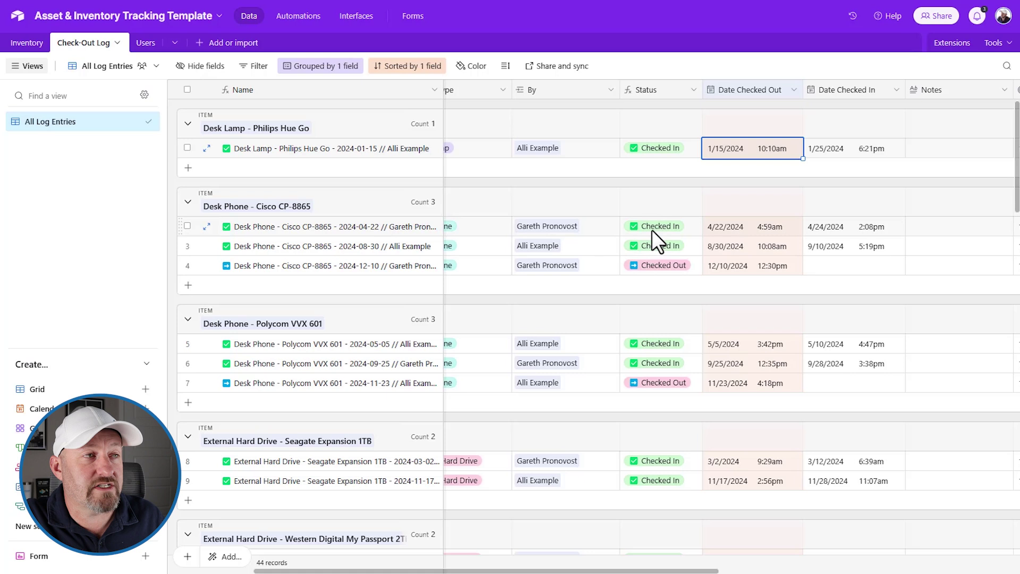
click(659, 266)
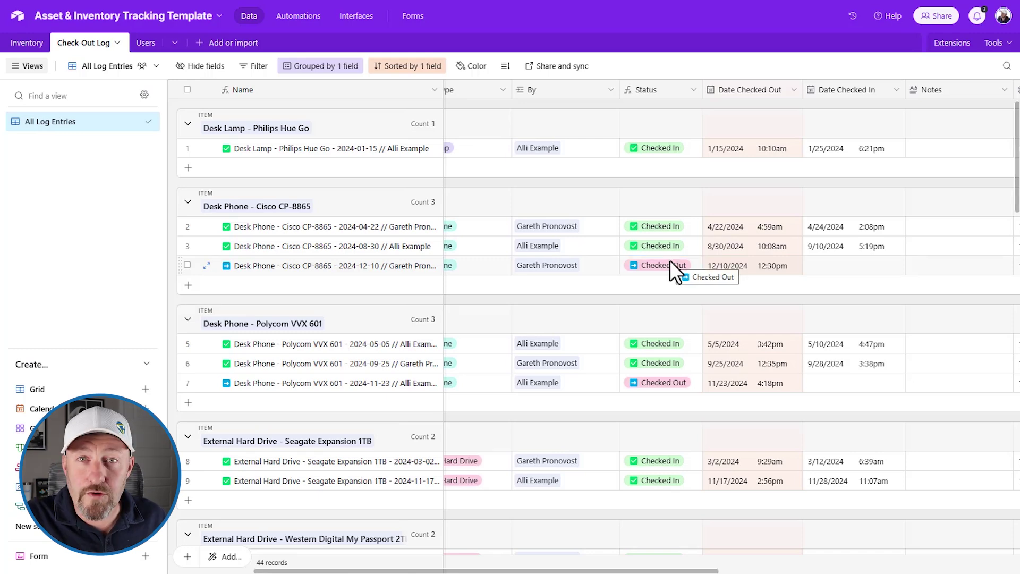
click(146, 48)
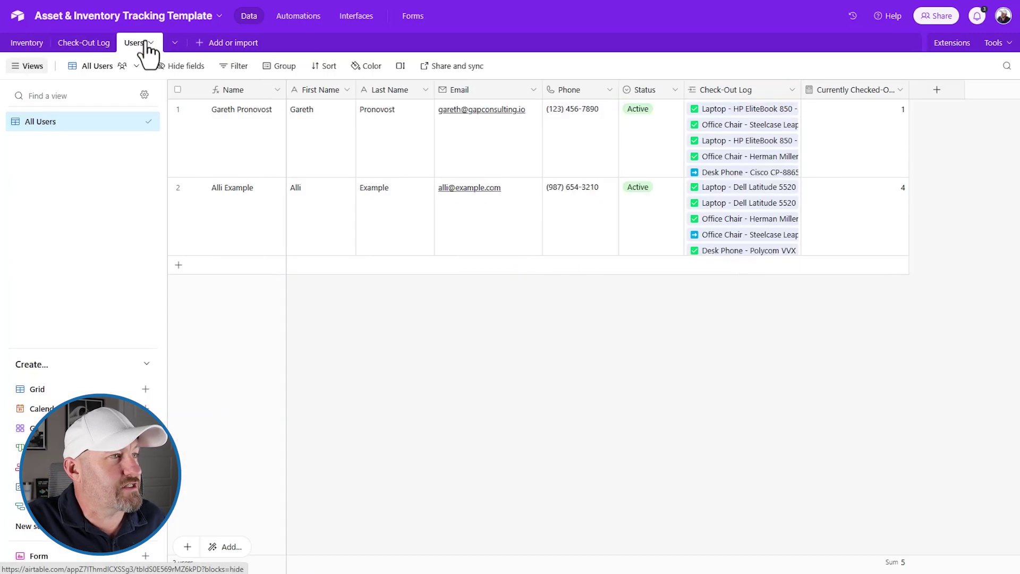
- Add a Users field named 'Dates CO' with the Rollup field type
click(946, 92)
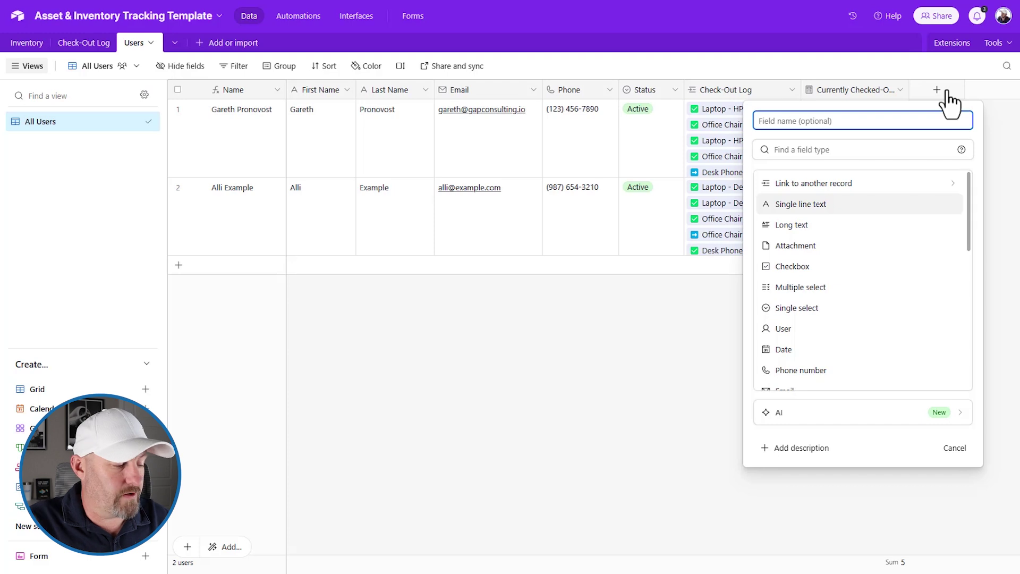
text(Dates)
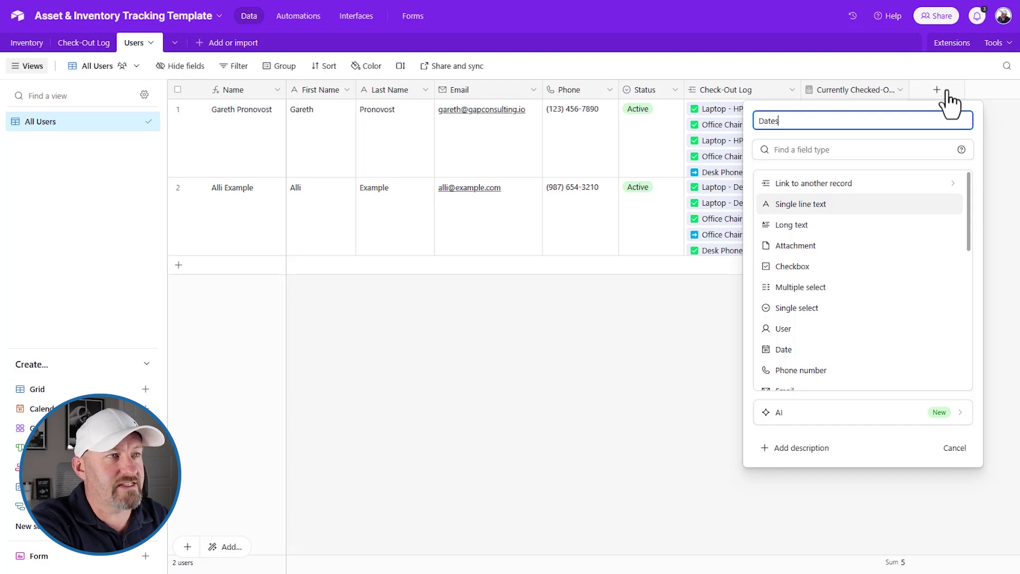
text( CO)
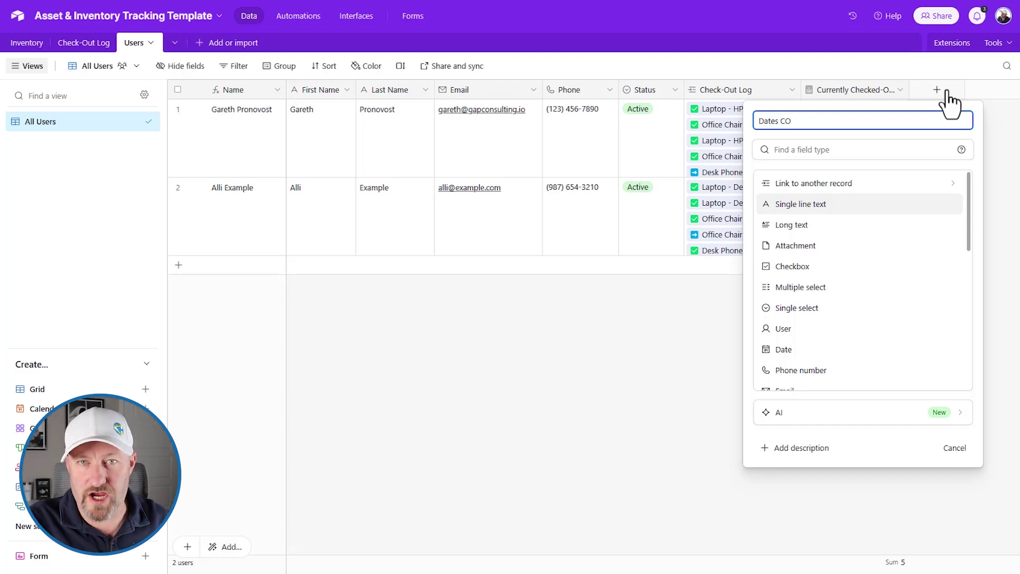
click(816, 150)
text(r)
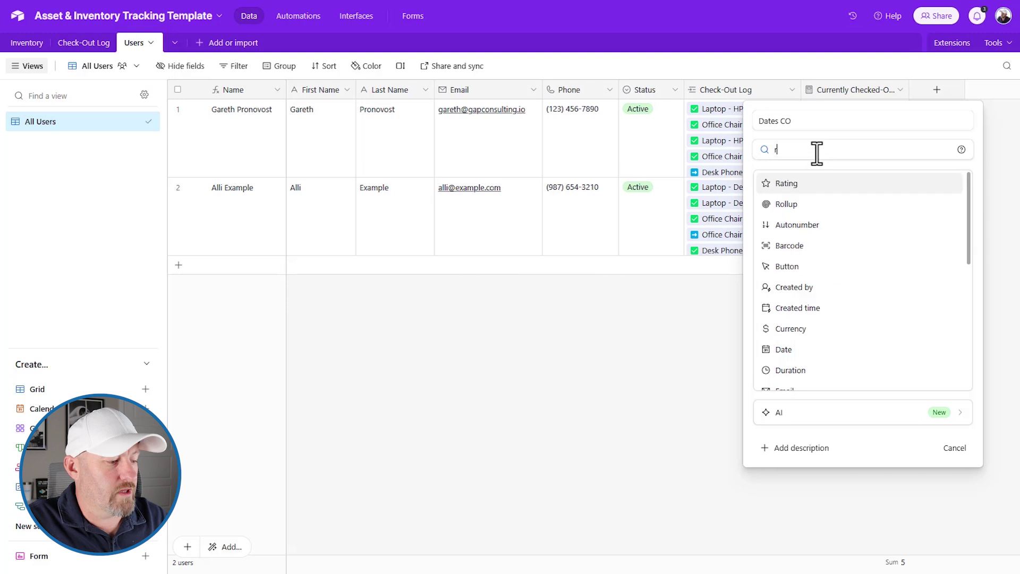
text(ol)
click(821, 187)
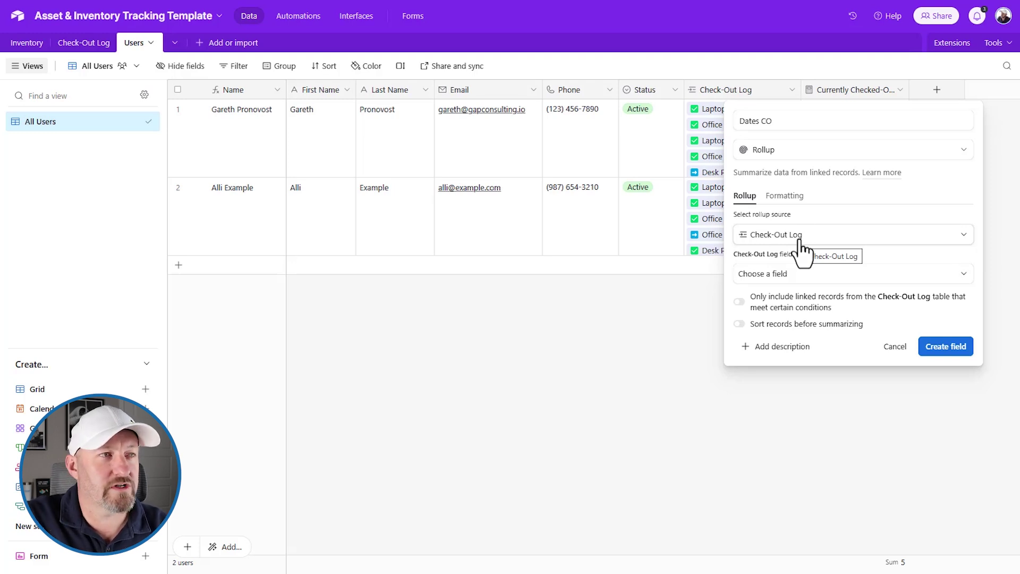
- Point the rollup at the linked Check-Out Log records and their Date Checked Out field
click(776, 238)
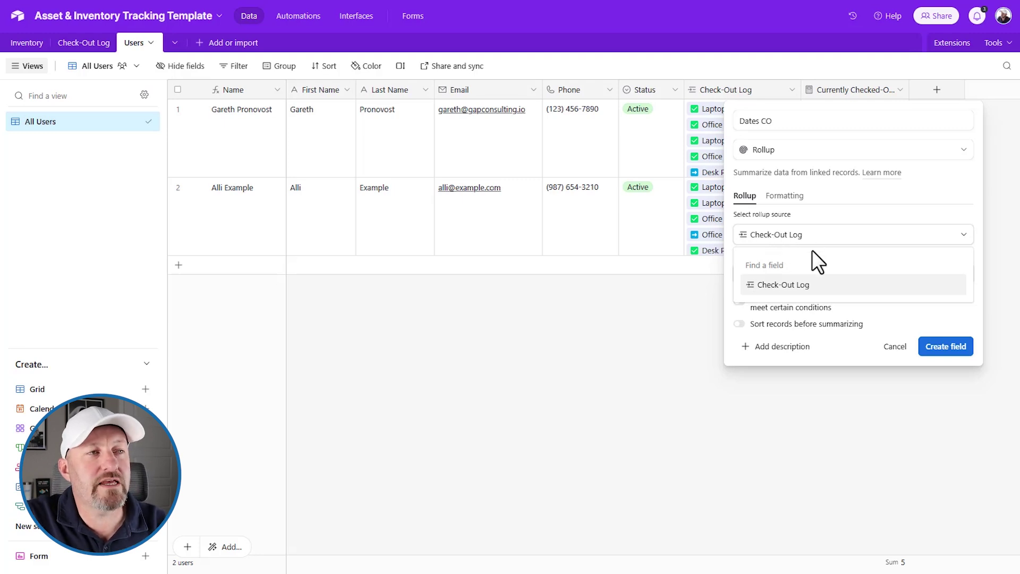
click(823, 301)
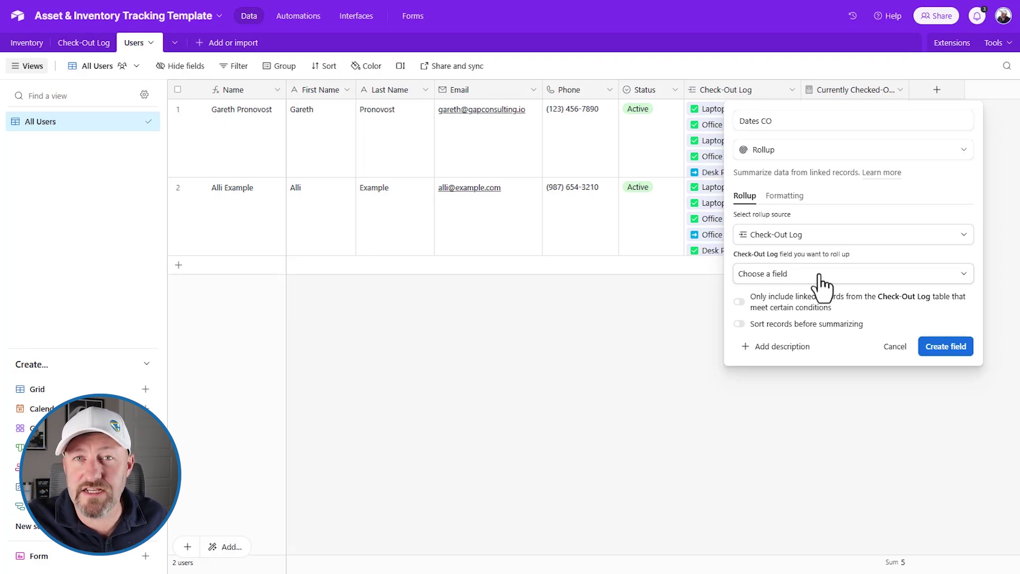
click(819, 276)
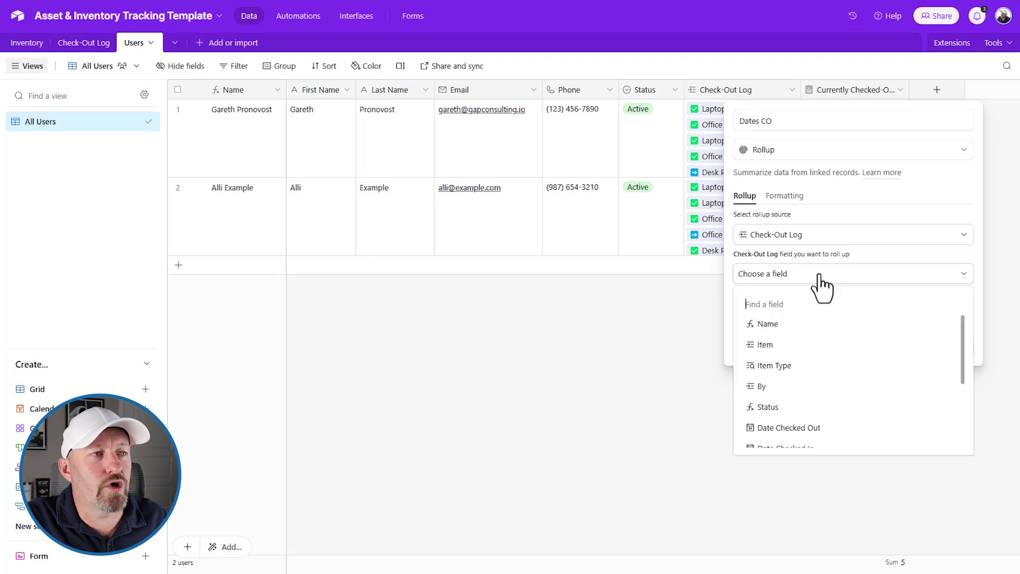
text(date)
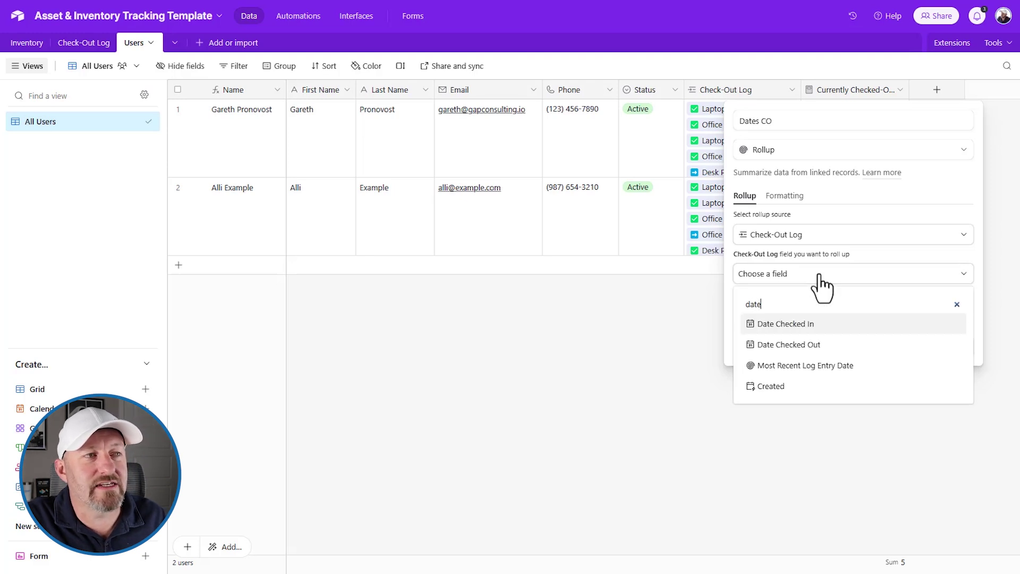
click(869, 346)
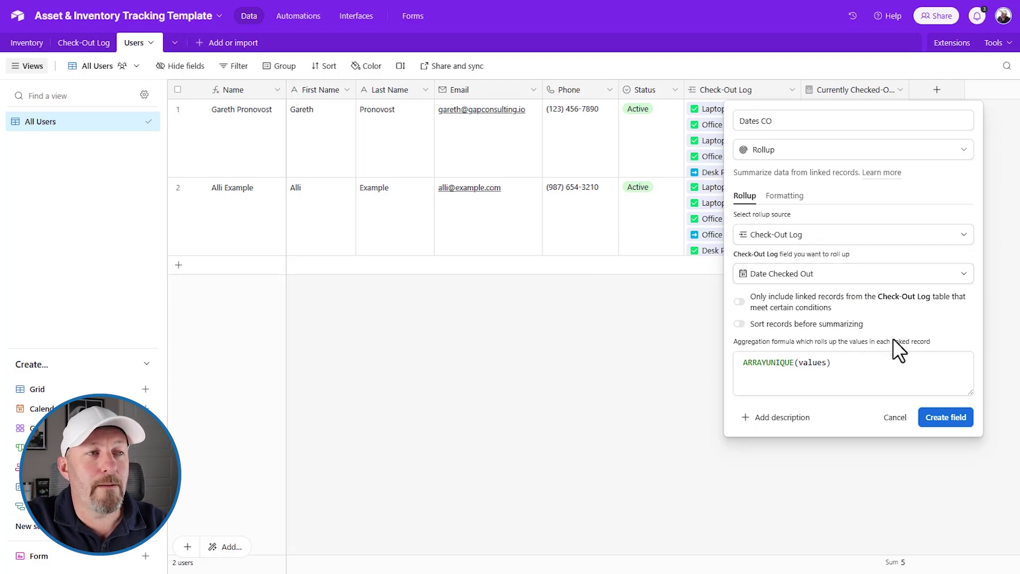
- Start editing the ARRAYUNIQUE(values) aggregation formula, selecting its values argument
click(841, 366)
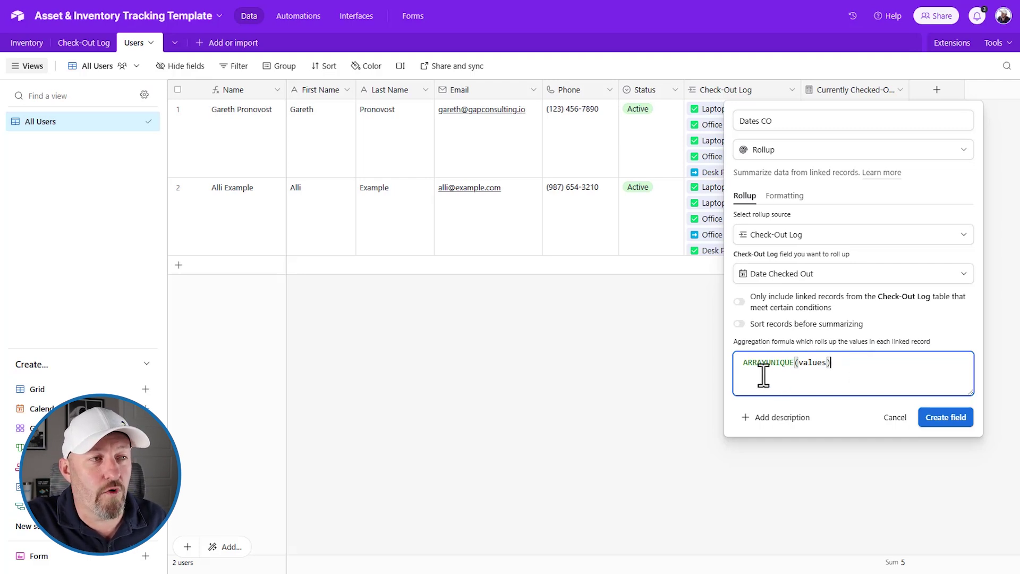
double_click(808, 372)
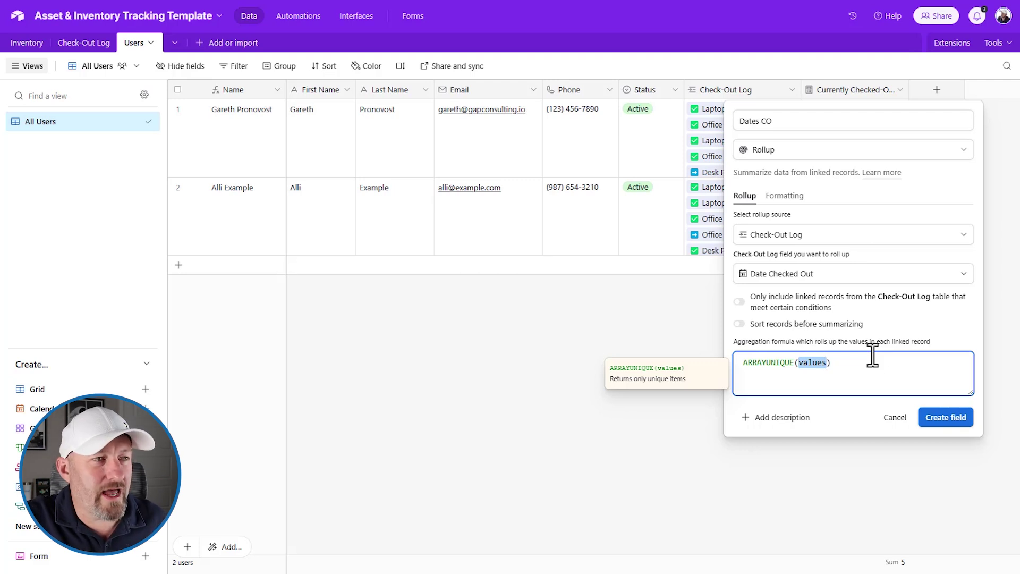
- Change the aggregation to ARRAYJOIN(values, ";") and create the Dates CO field
double_click(763, 363)
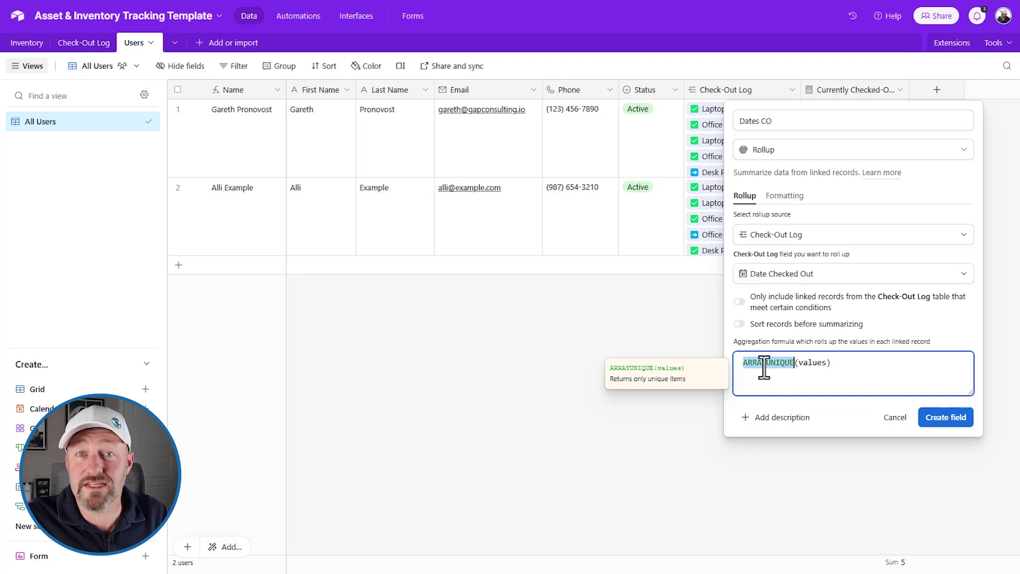
text(arr)
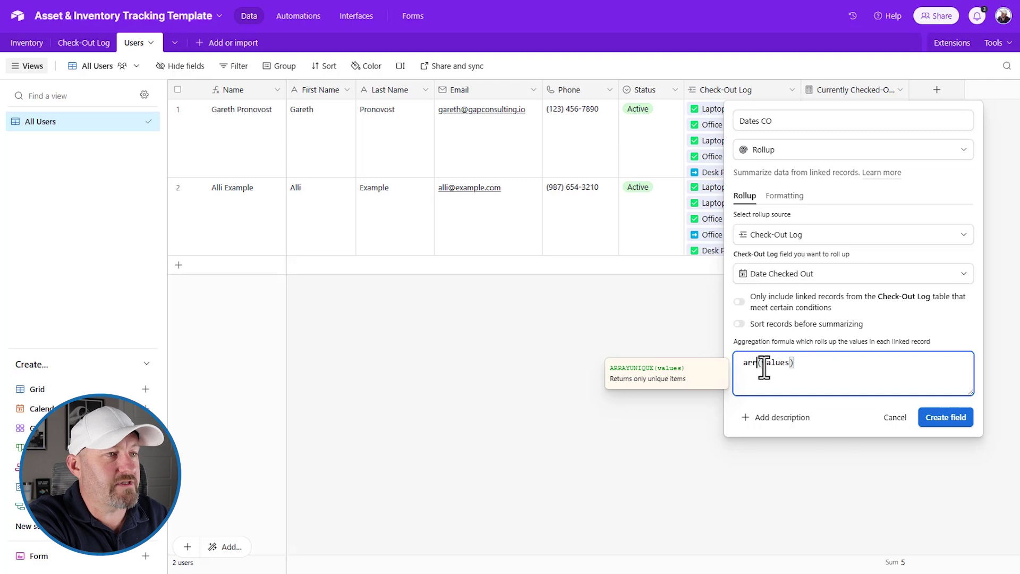
text(ayjoin)
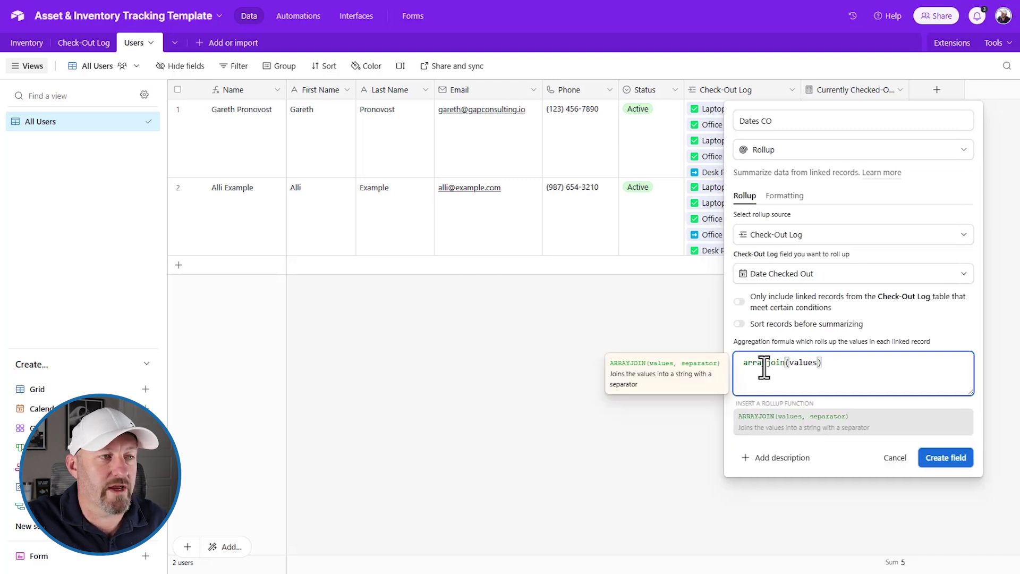
click(767, 427)
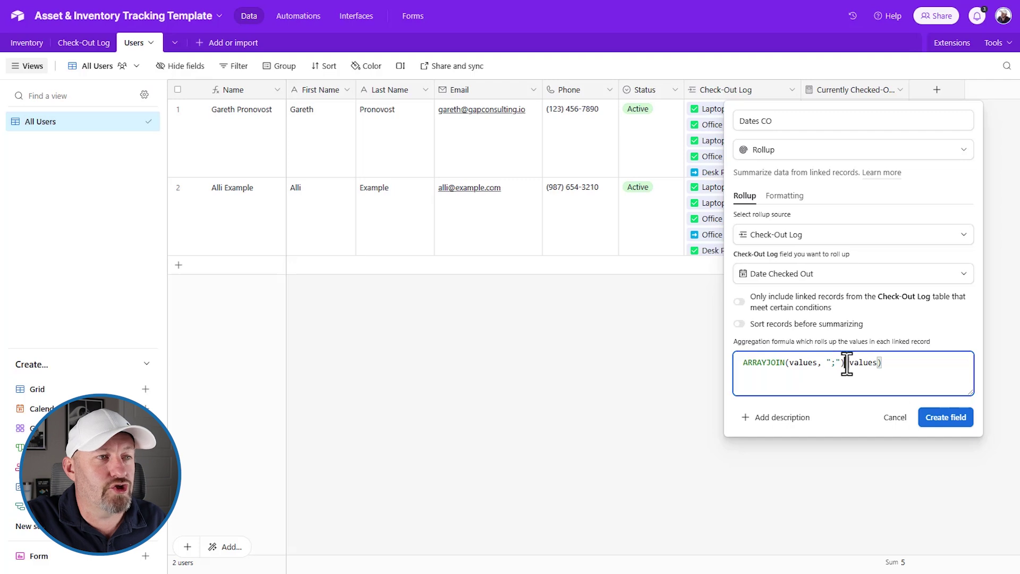
drag(846, 362, 892, 365)
key(BackSpace)
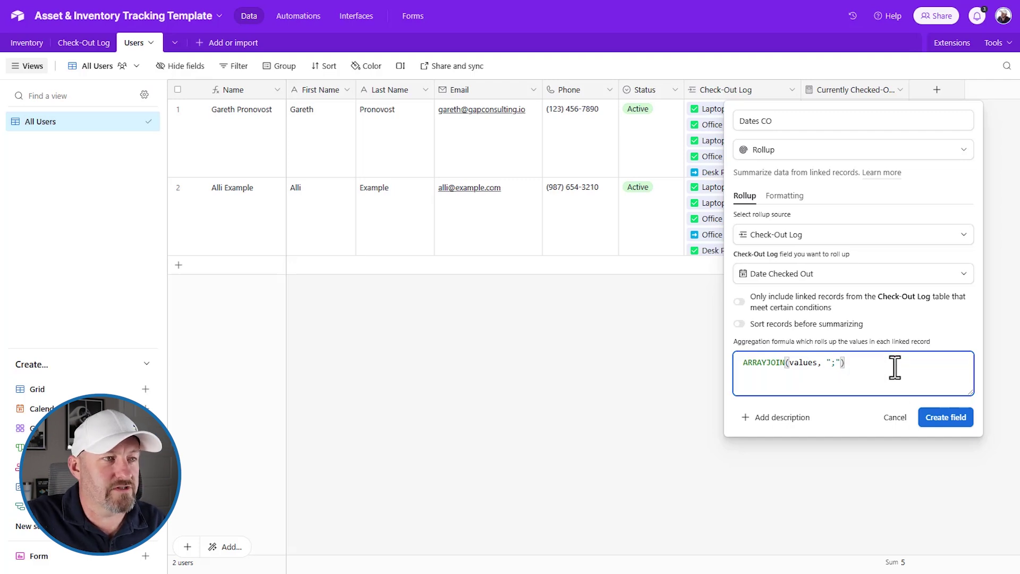
double_click(833, 364)
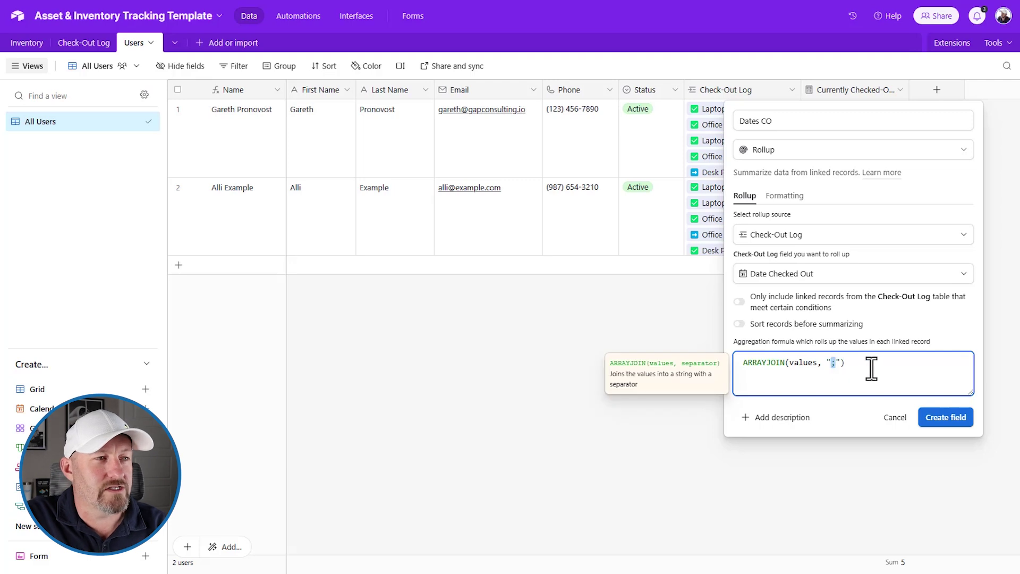
click(869, 366)
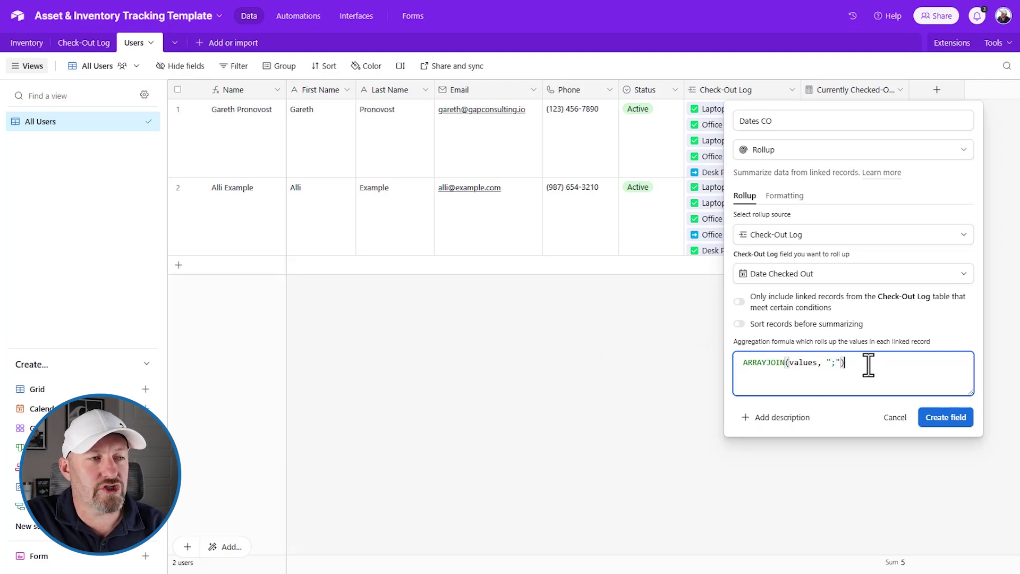
double_click(835, 364)
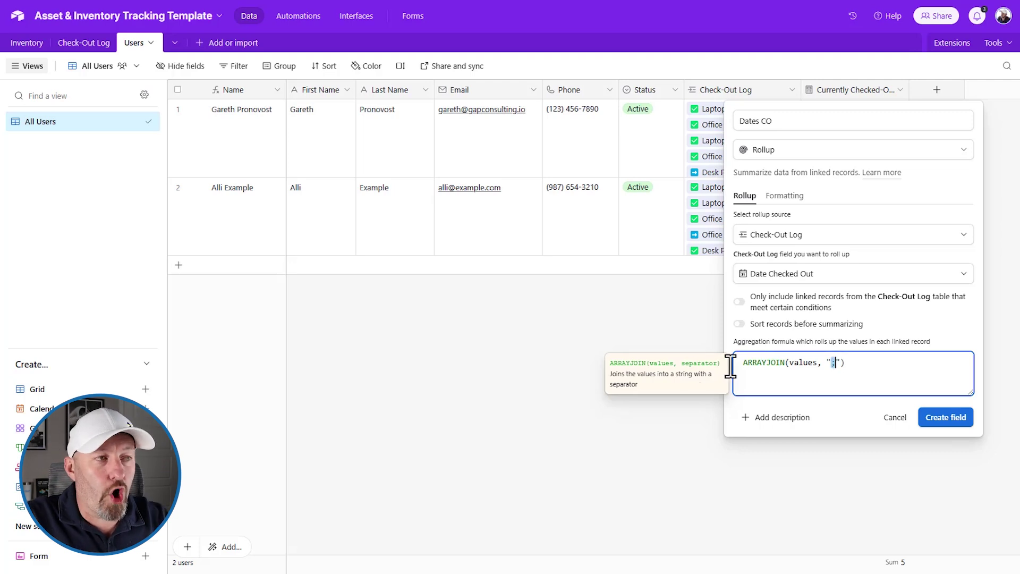
click(954, 418)
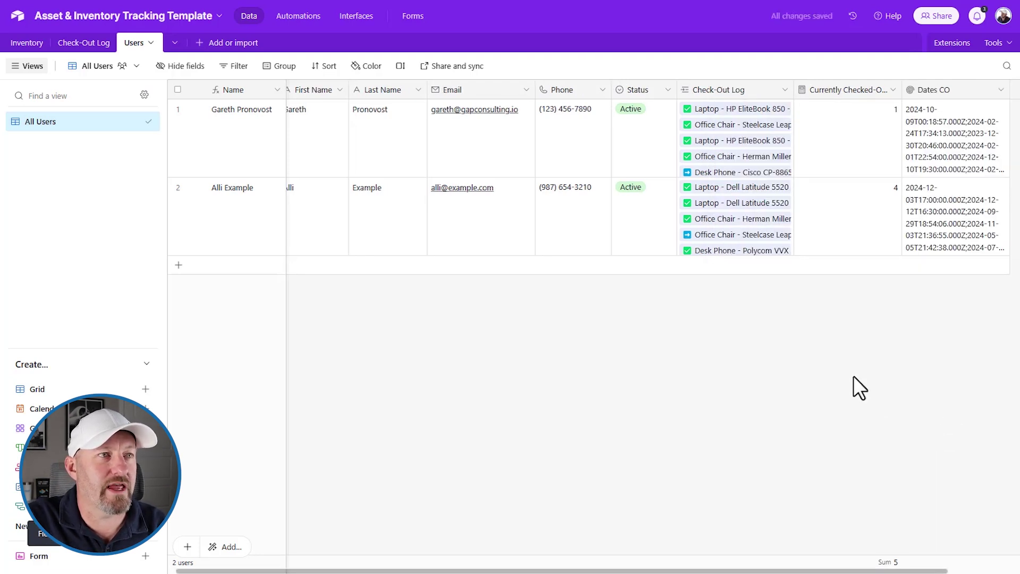
click(983, 140)
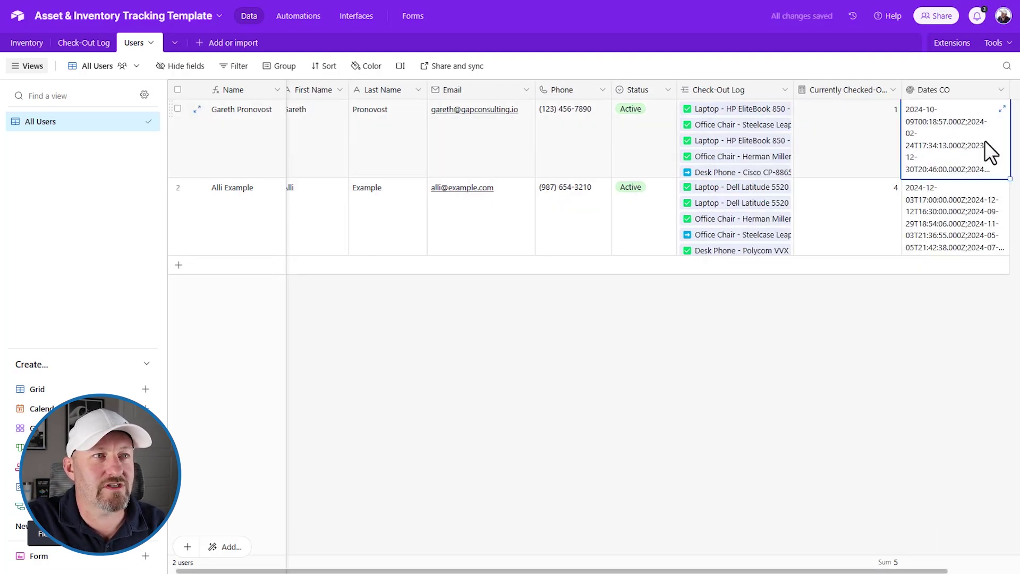
- Read the first user's full Dates CO list, then go to the Check-Out Log table
click(1002, 108)
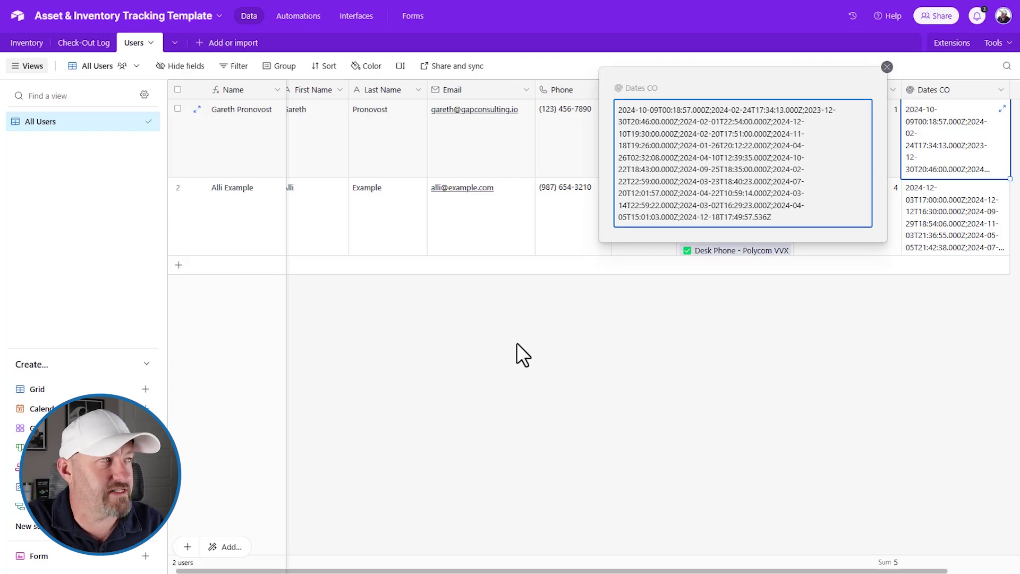
click(84, 44)
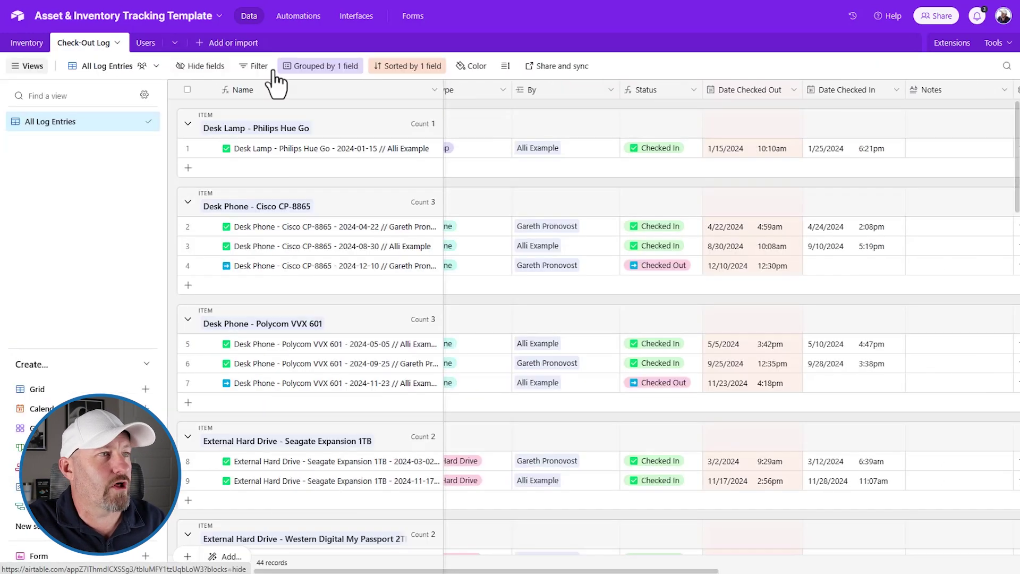
- Insert a Formula field named 'Date CO' right of Date Checked Out
right_click(781, 91)
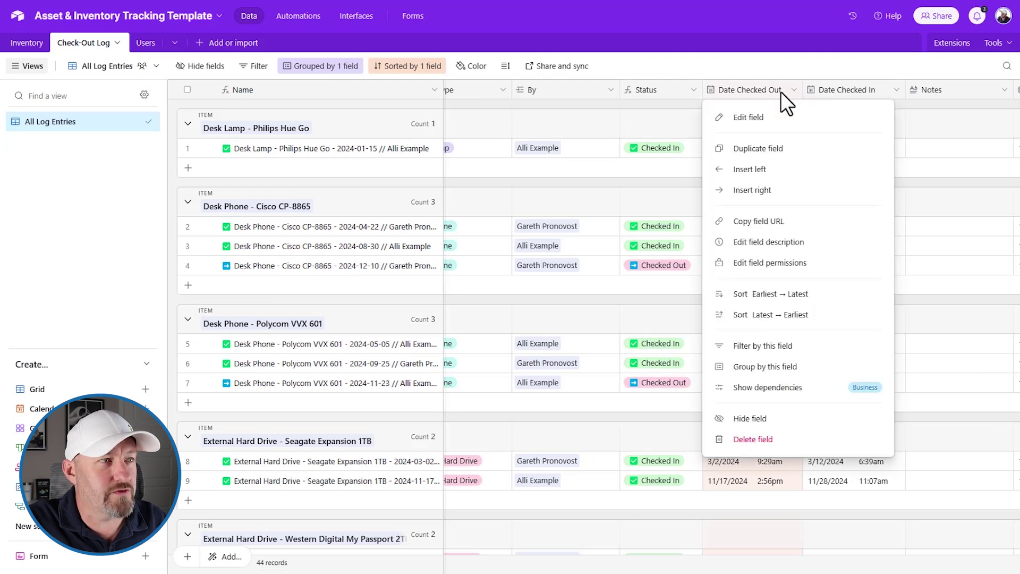
click(762, 193)
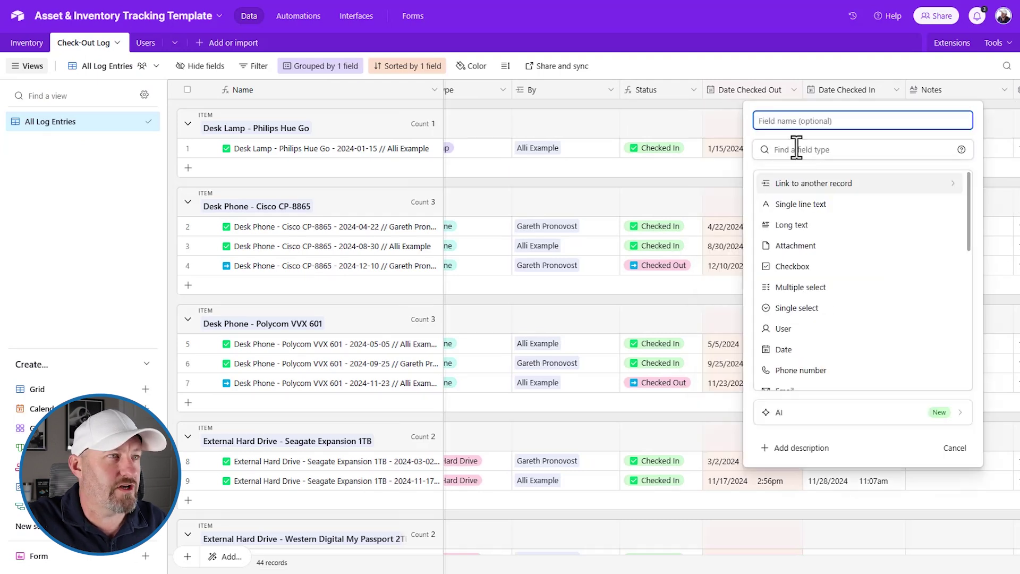
text(Date CO)
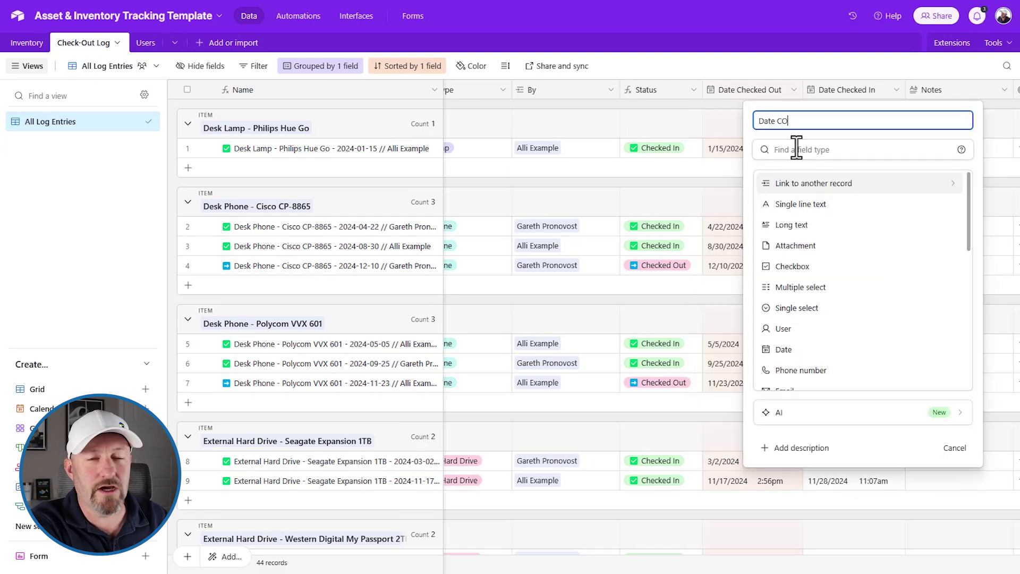
click(797, 149)
text(for)
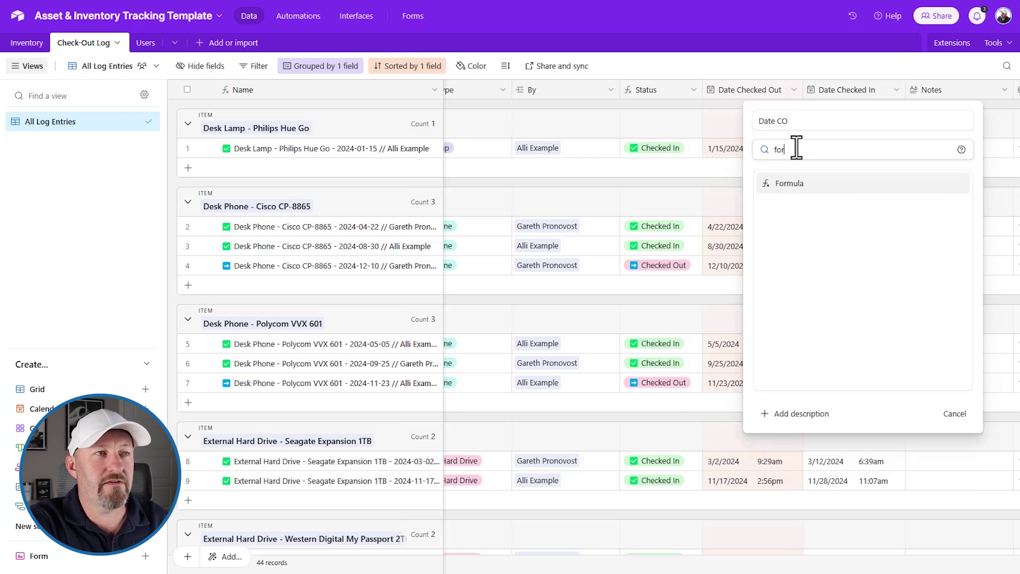
key(Return)
- Give Date CO the formula DATETIME_FORMAT({Date Checked Out},'l') and create the field
click(774, 230)
text(date)
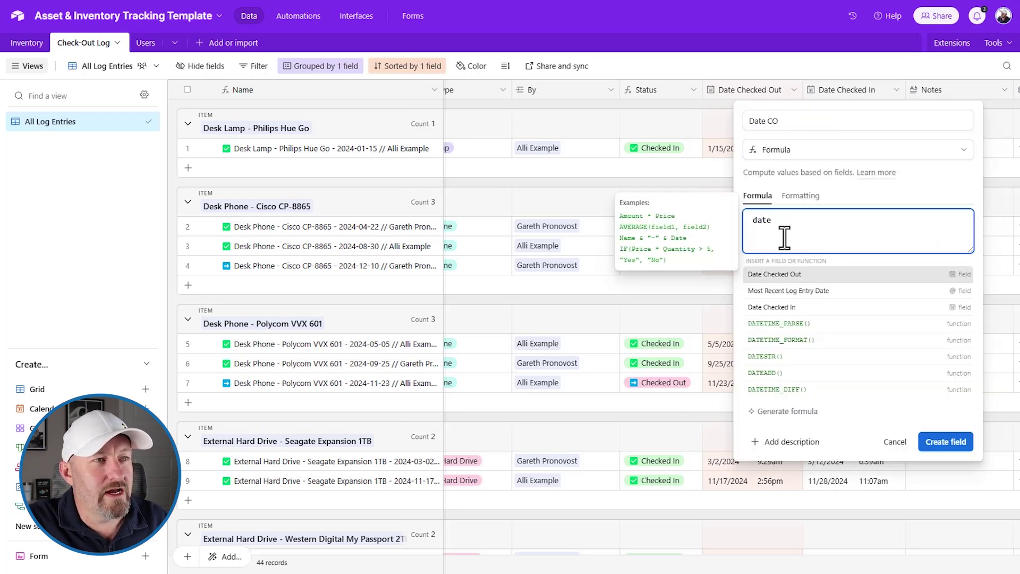
click(803, 342)
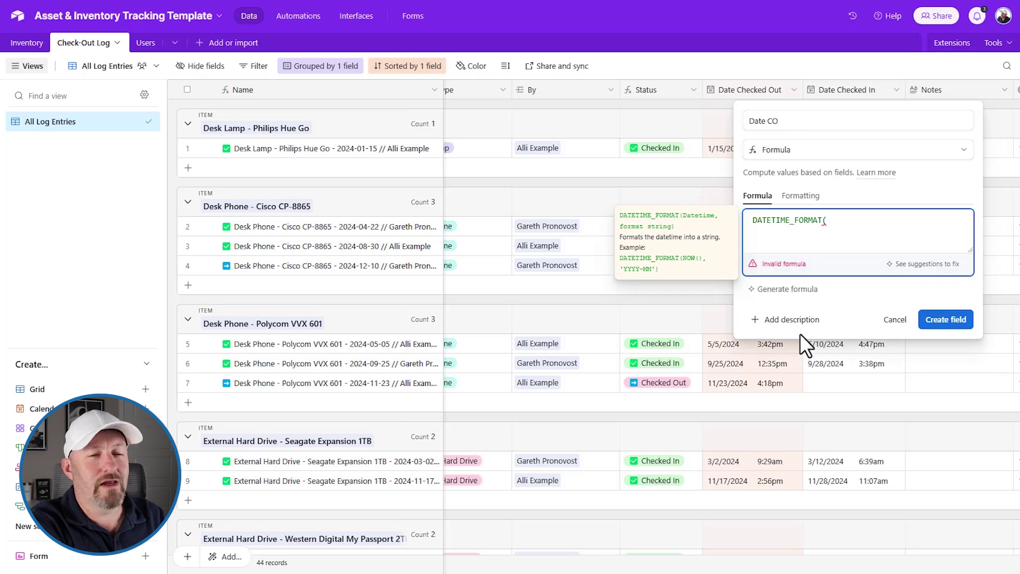
text(date)
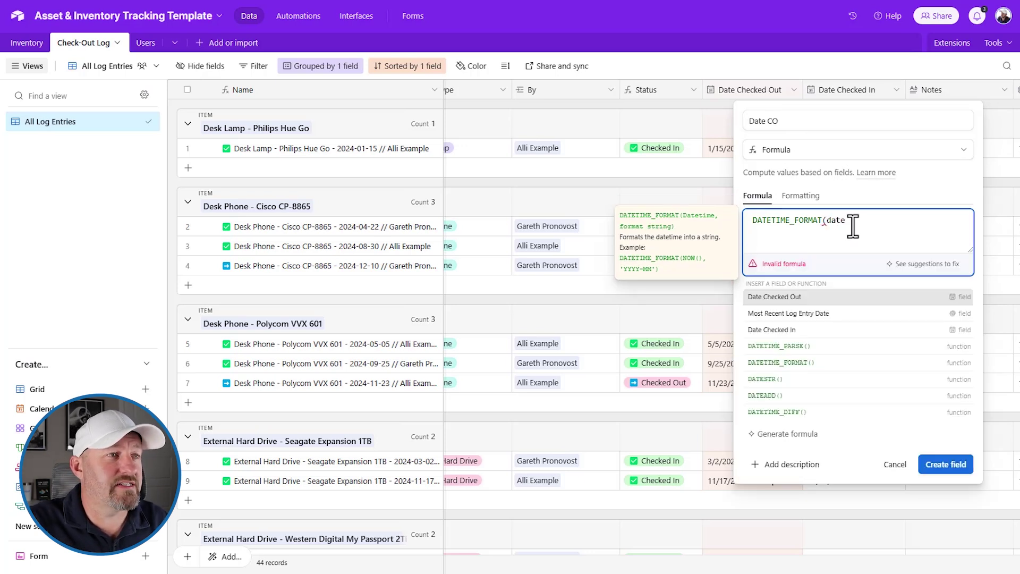
click(796, 297)
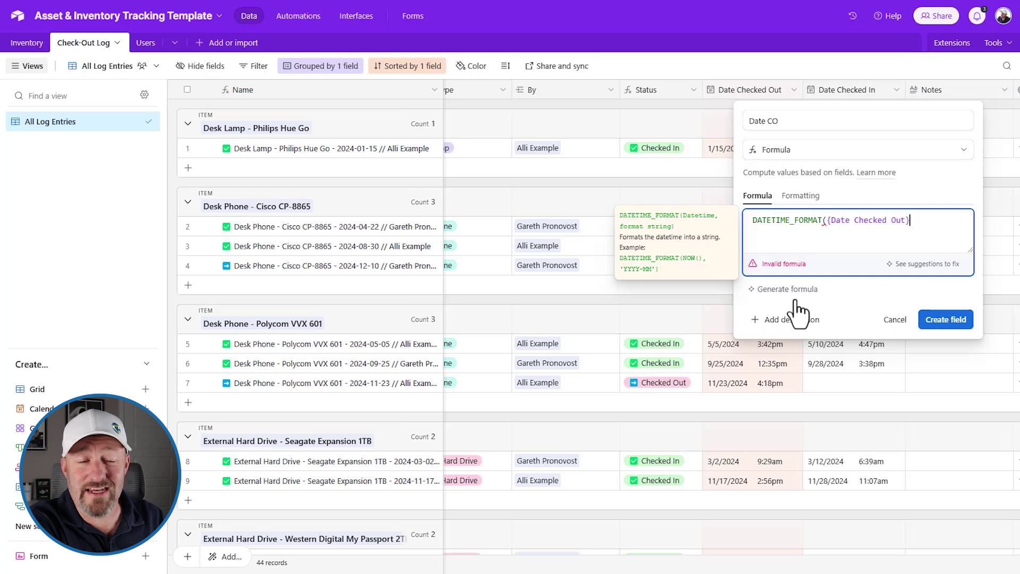
text(, ')
key(BackSpace)
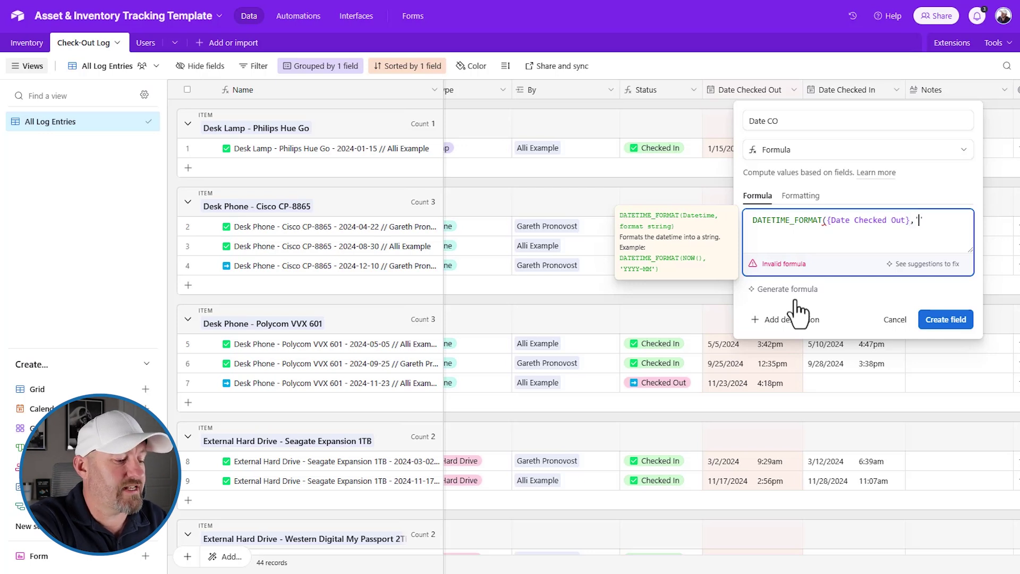
text(l'))
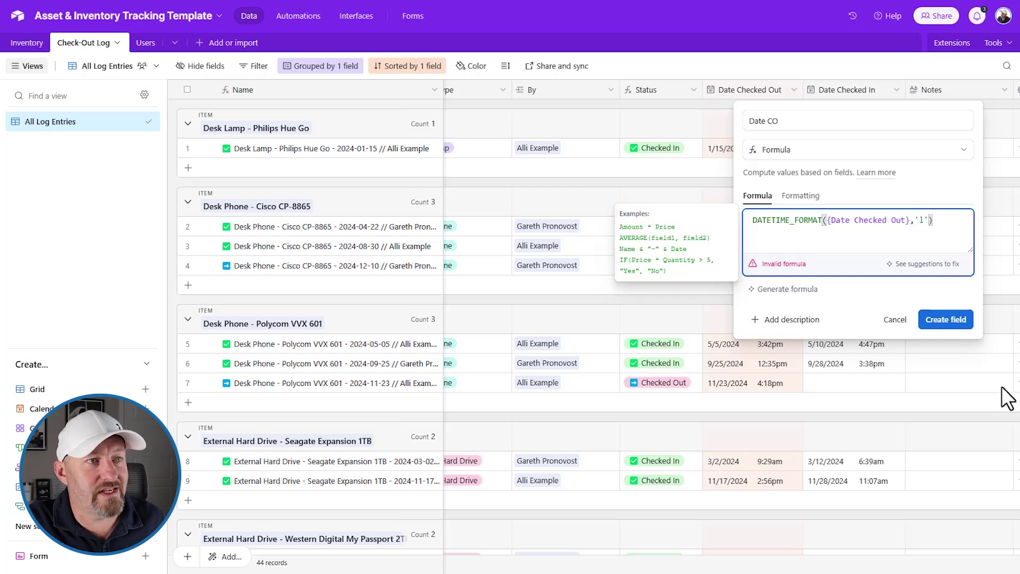
click(951, 320)
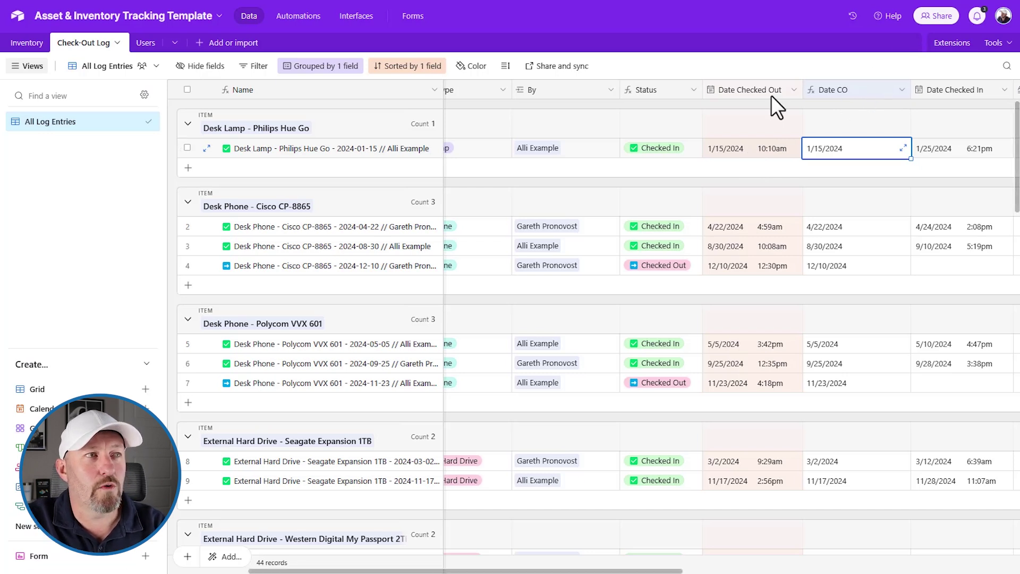
- Compare the Date Checked Out value with the new Date CO value, then go to Users
key(Left)
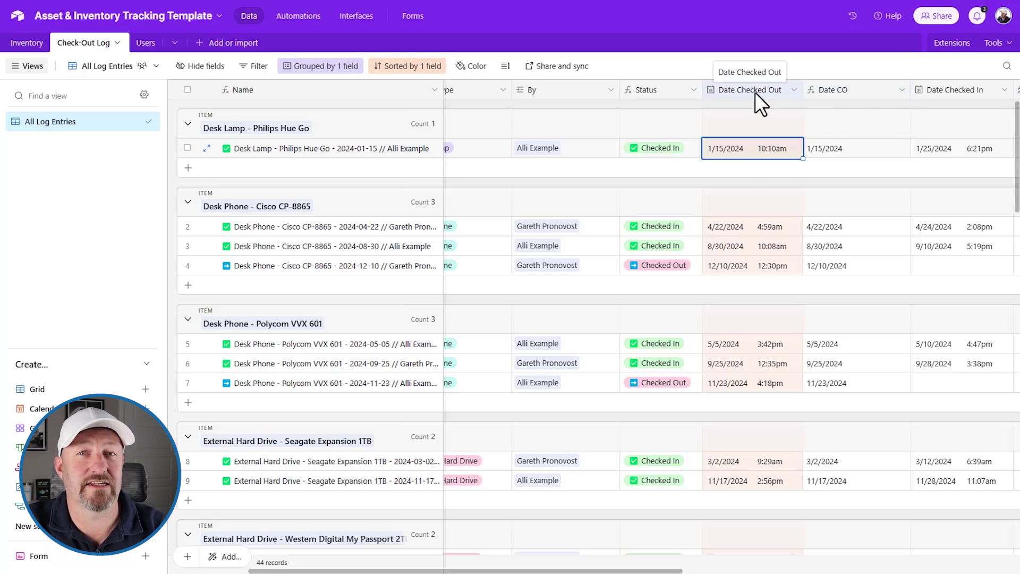
key(Right)
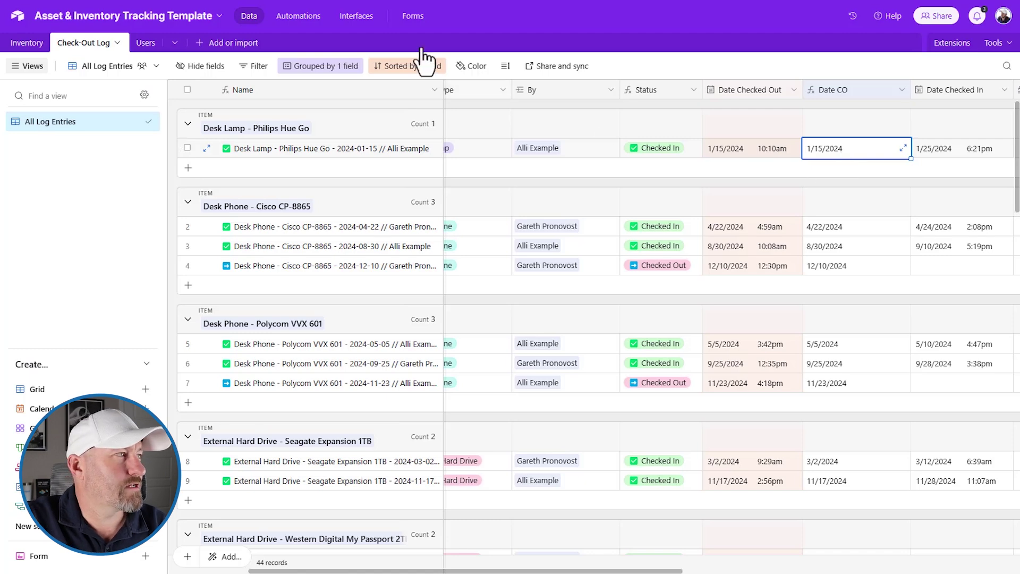
click(145, 42)
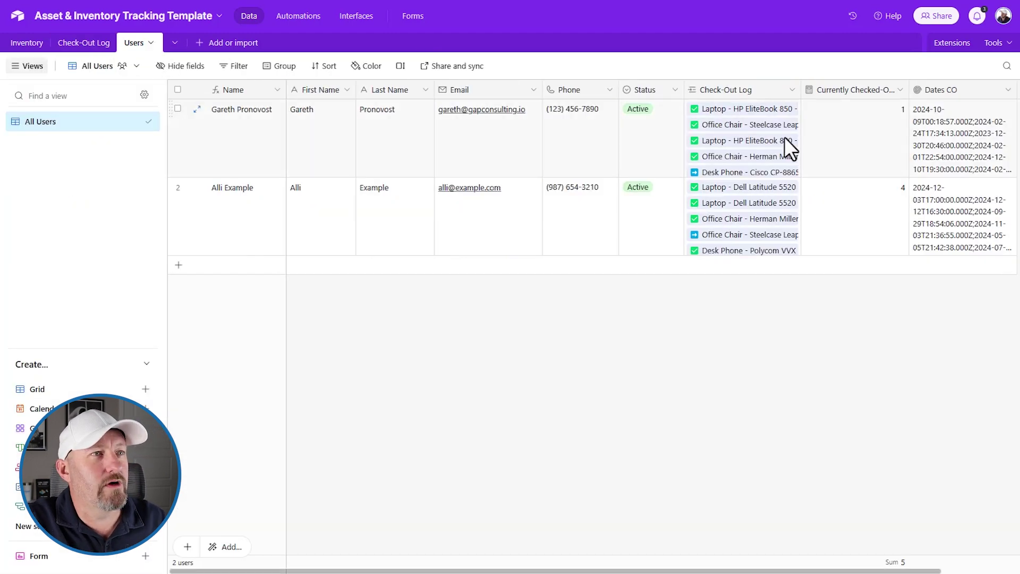
- Switch the Dates CO rollup to the Date CO field, save, and check the first user's dates
double_click(956, 91)
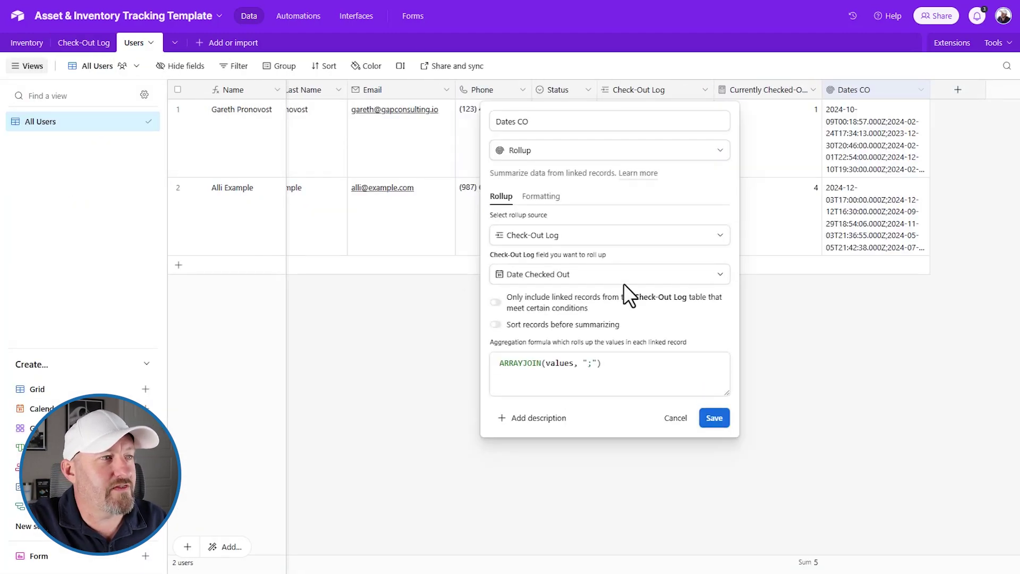
click(610, 281)
text(date)
click(568, 325)
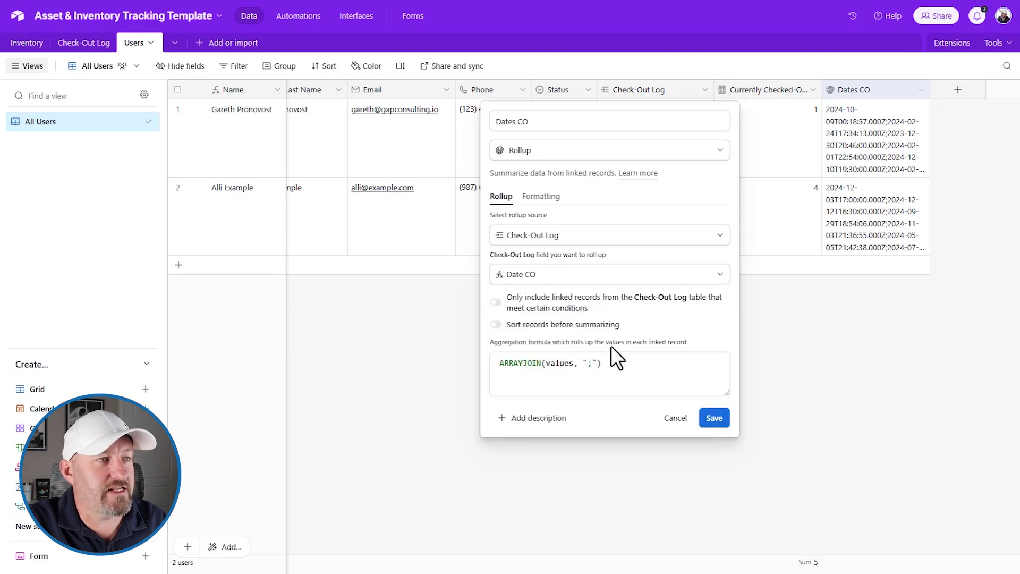
click(714, 418)
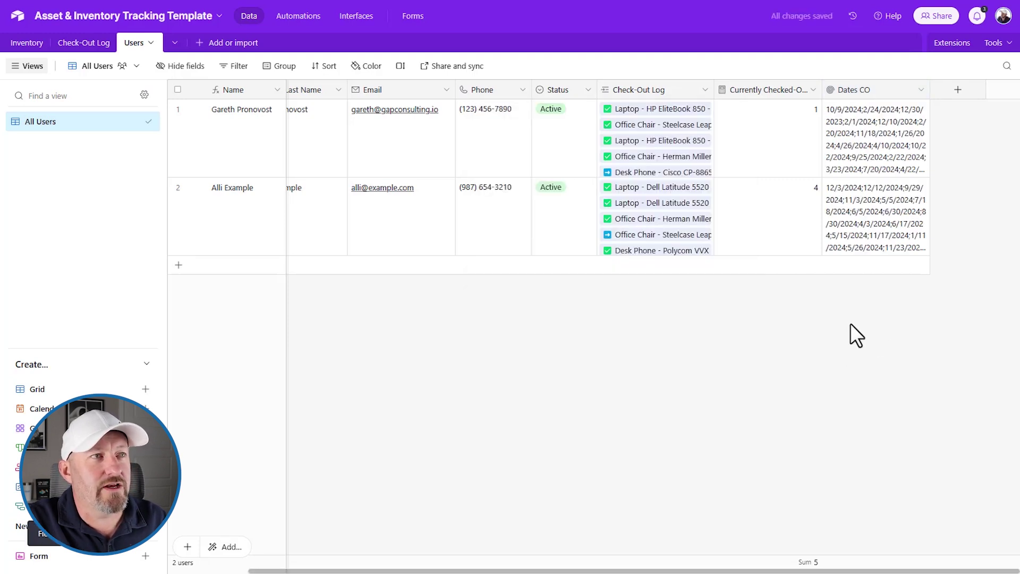
click(863, 158)
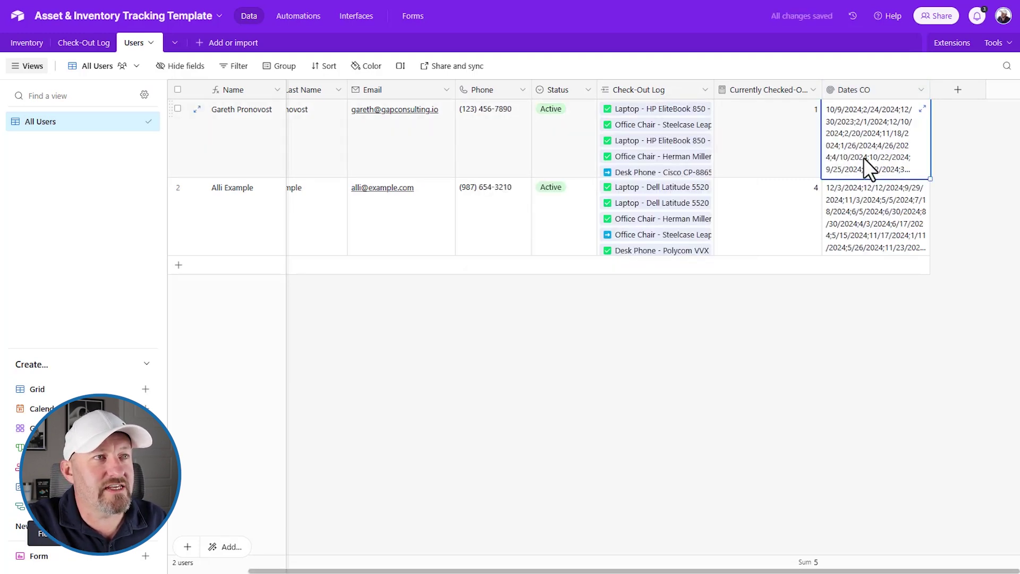
click(922, 109)
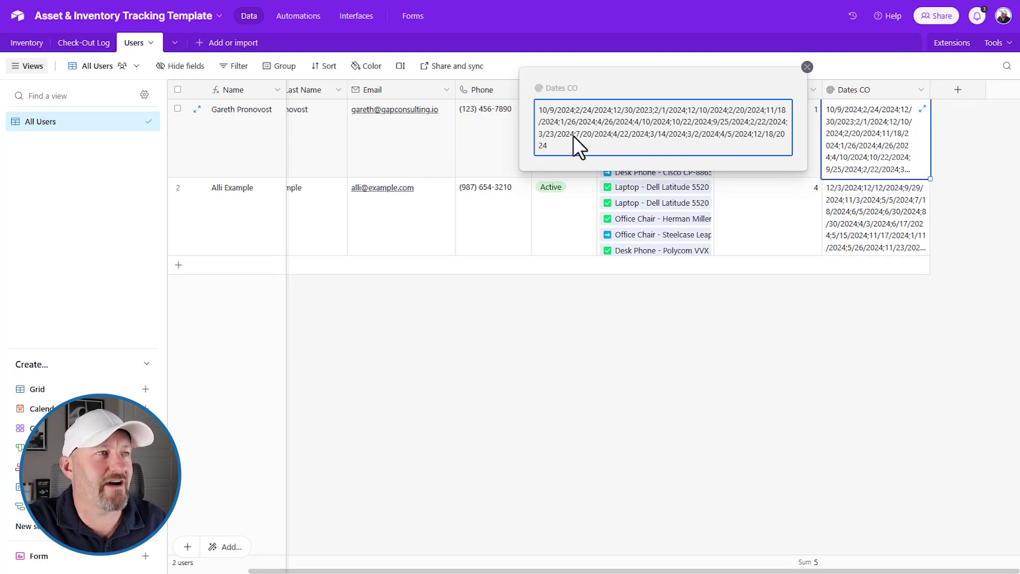
click(807, 67)
- Change the ARRAYJOIN separator to "; " and save the rollup
double_click(895, 88)
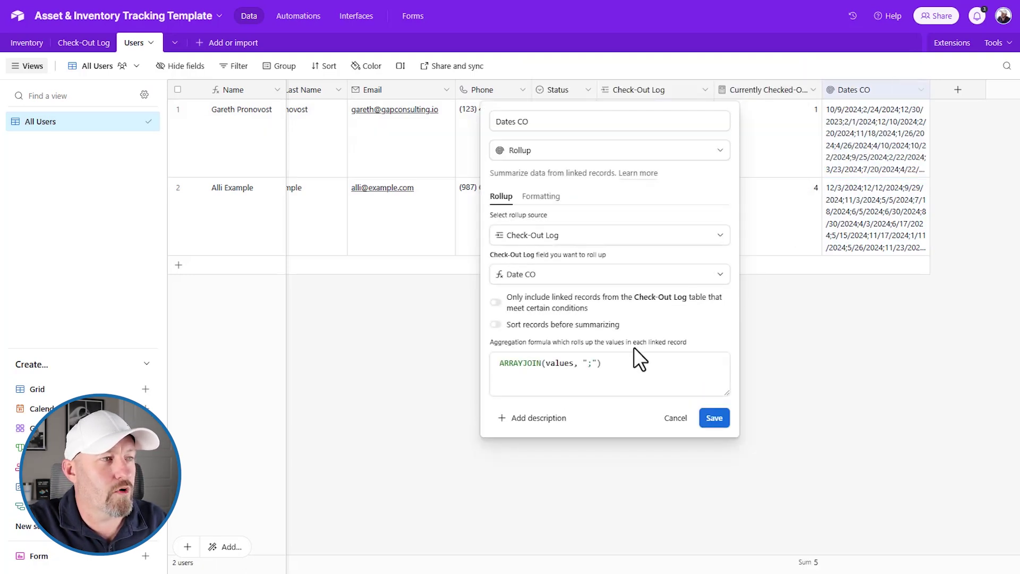
click(593, 363)
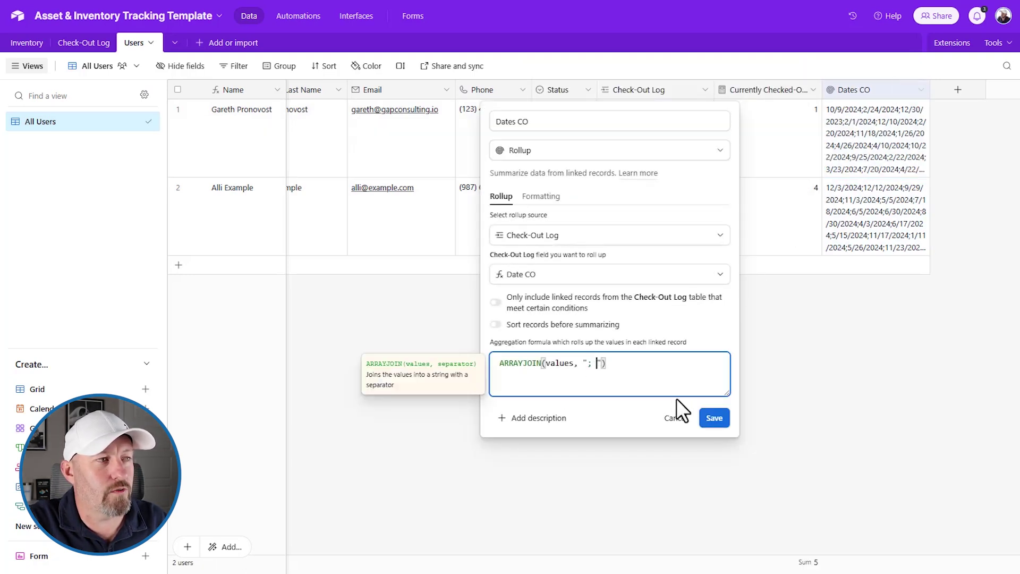
click(713, 417)
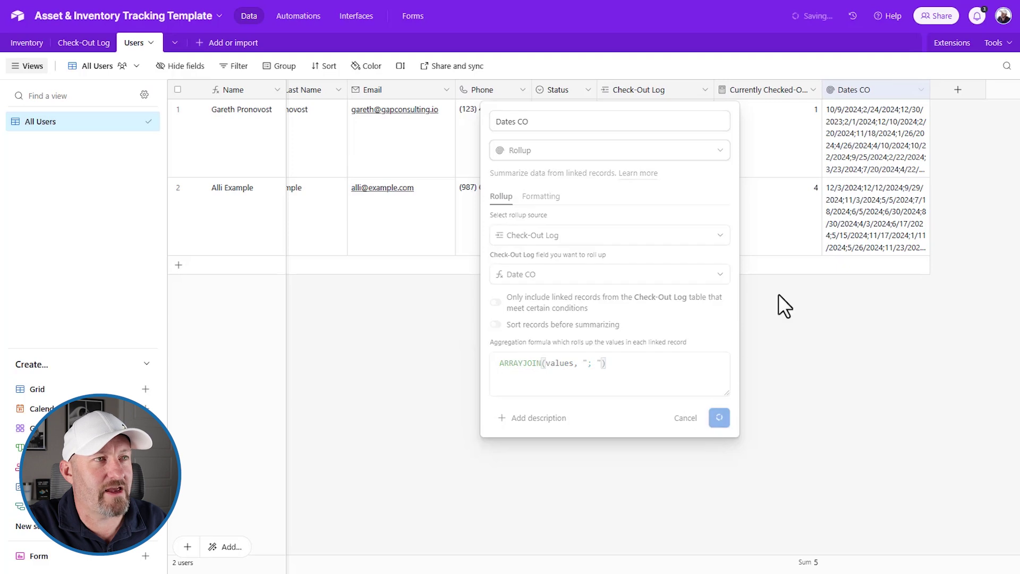
- Read all of the first user's Dates CO dates, then reopen the Dates CO rollup settings
click(860, 93)
click(922, 109)
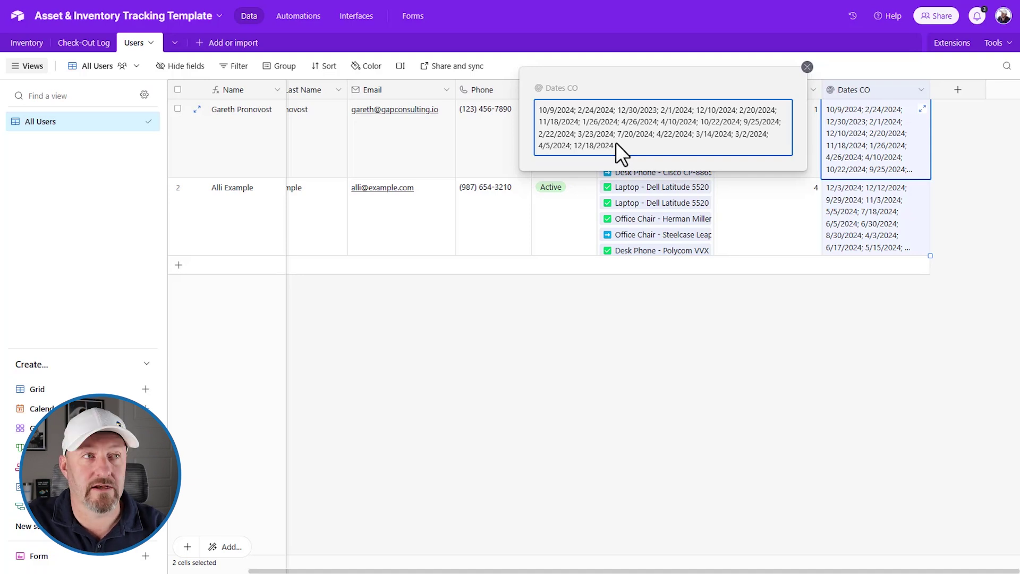
click(806, 66)
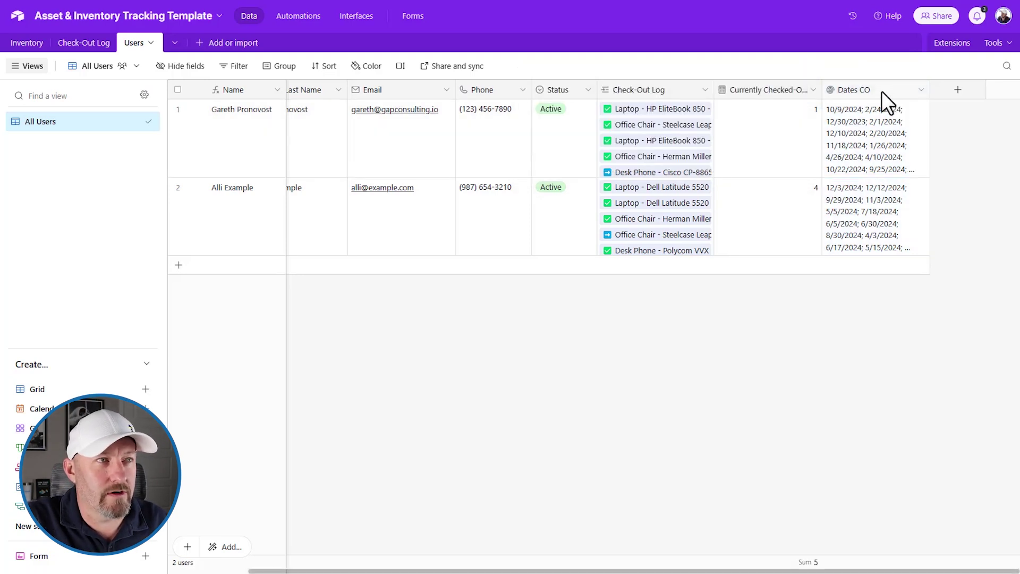
double_click(879, 92)
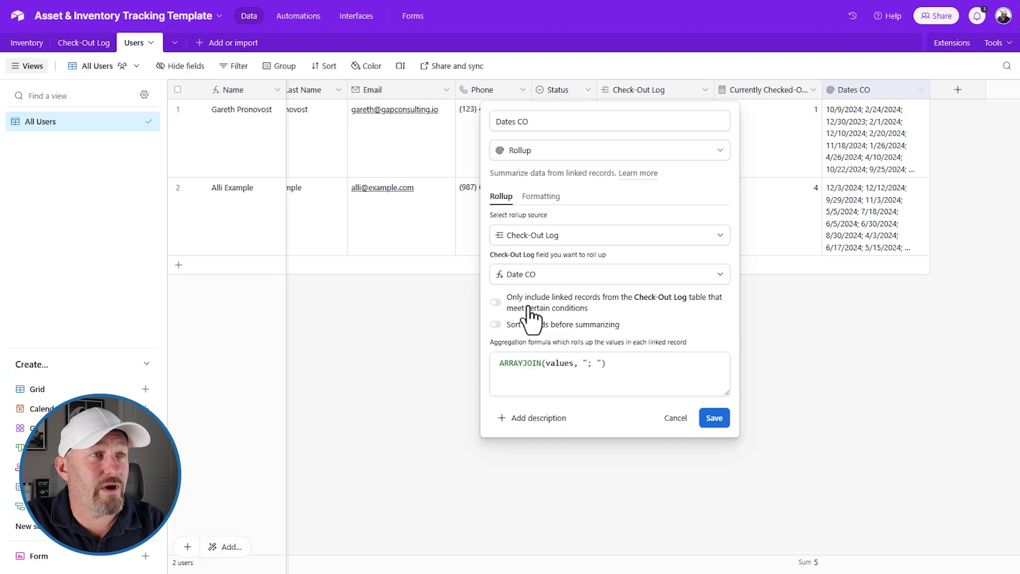
- Filter the Dates CO rollup to linked records where Date Checked In is empty, then save
click(845, 127)
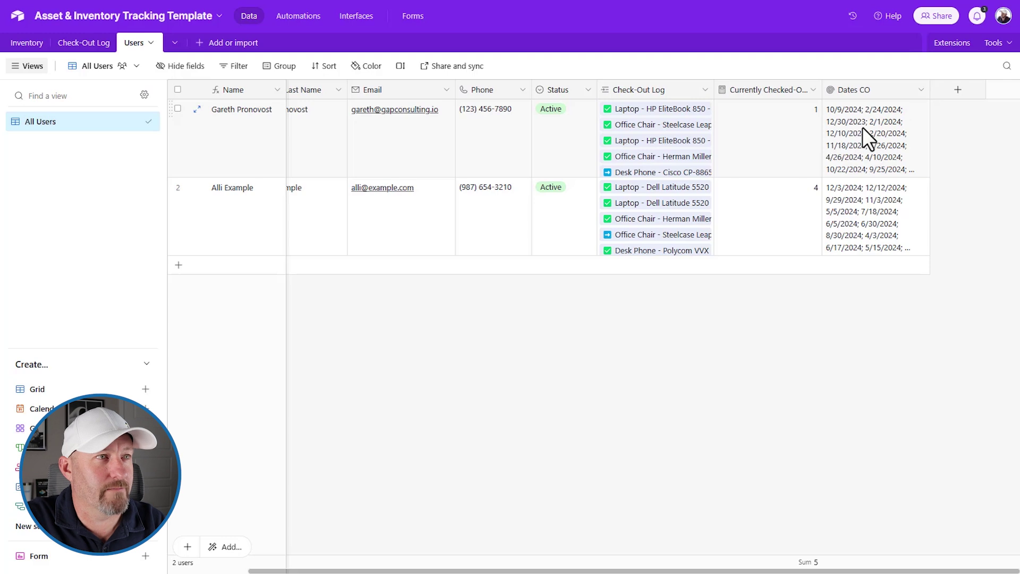
double_click(859, 85)
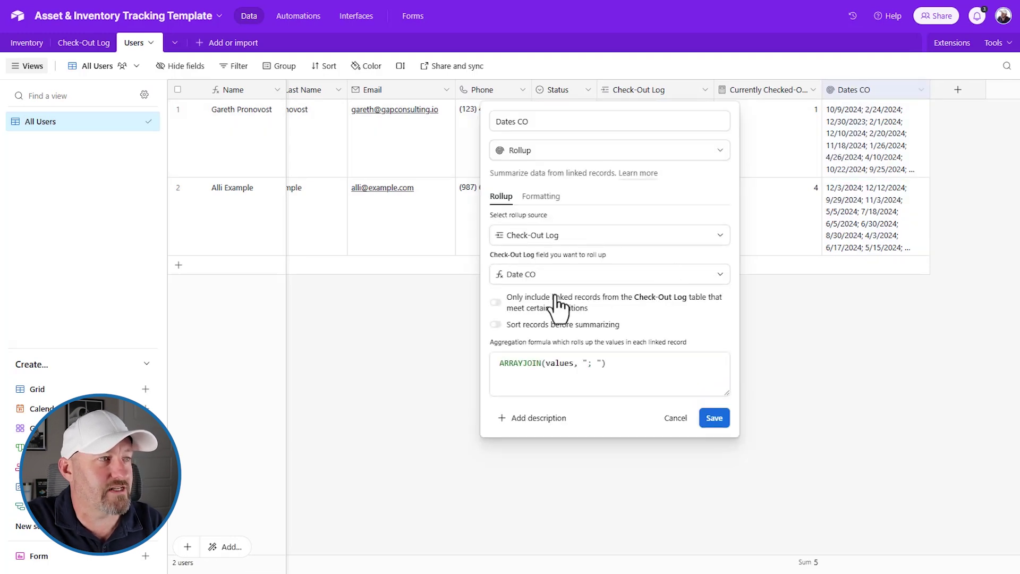
click(542, 311)
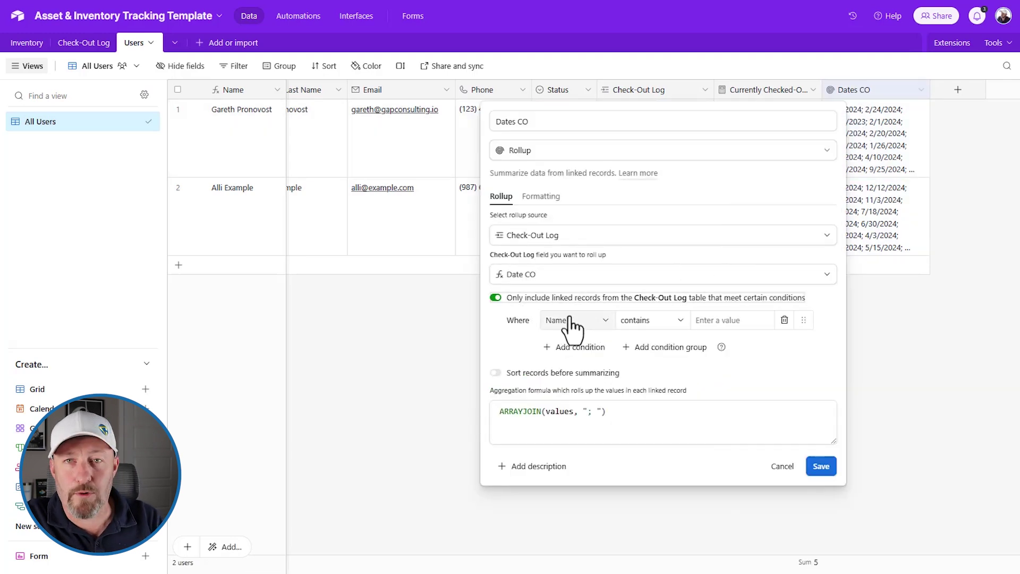
click(562, 321)
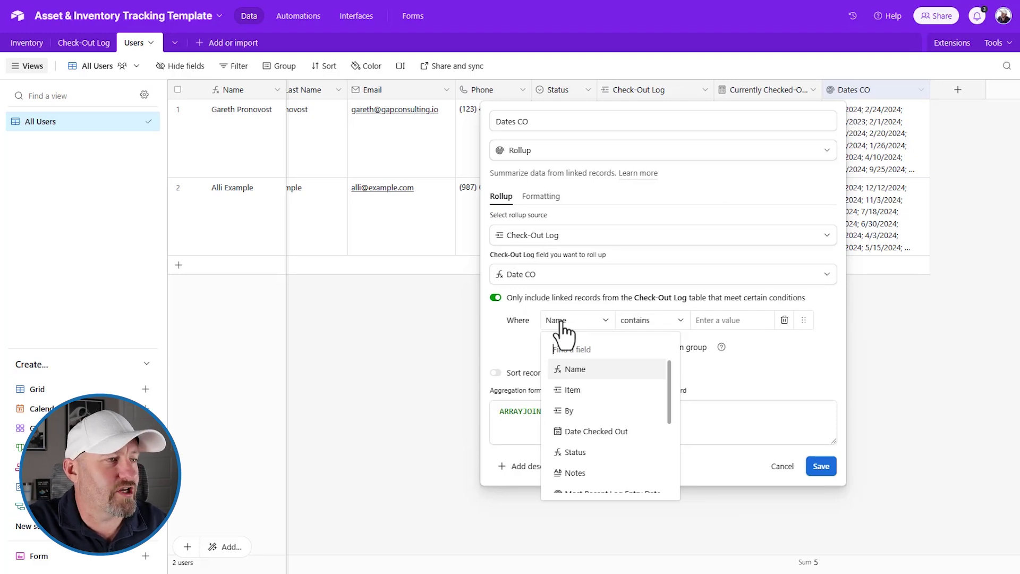
text(date)
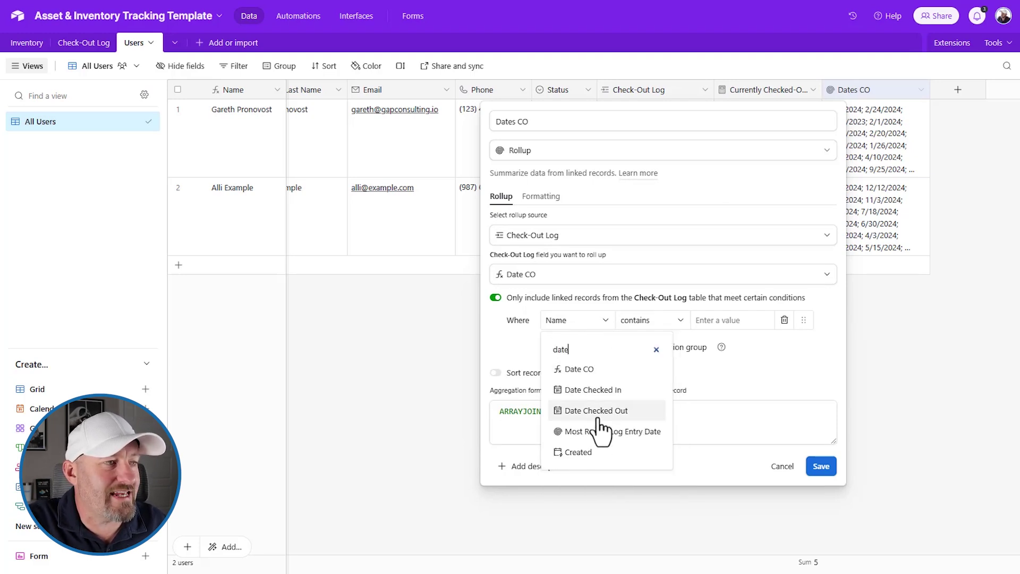
click(592, 392)
click(635, 328)
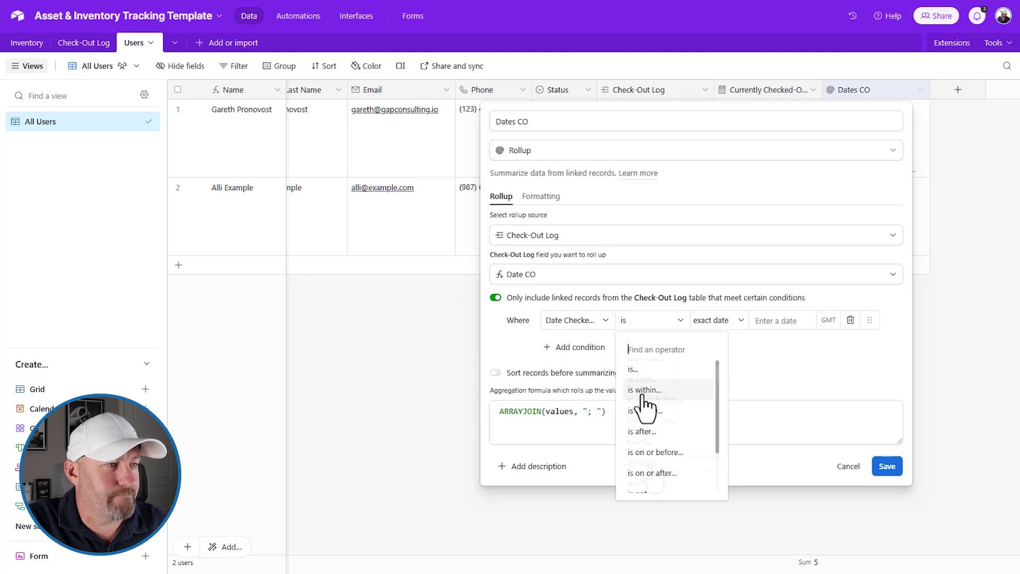
scroll(647, 440, down, 3)
click(646, 465)
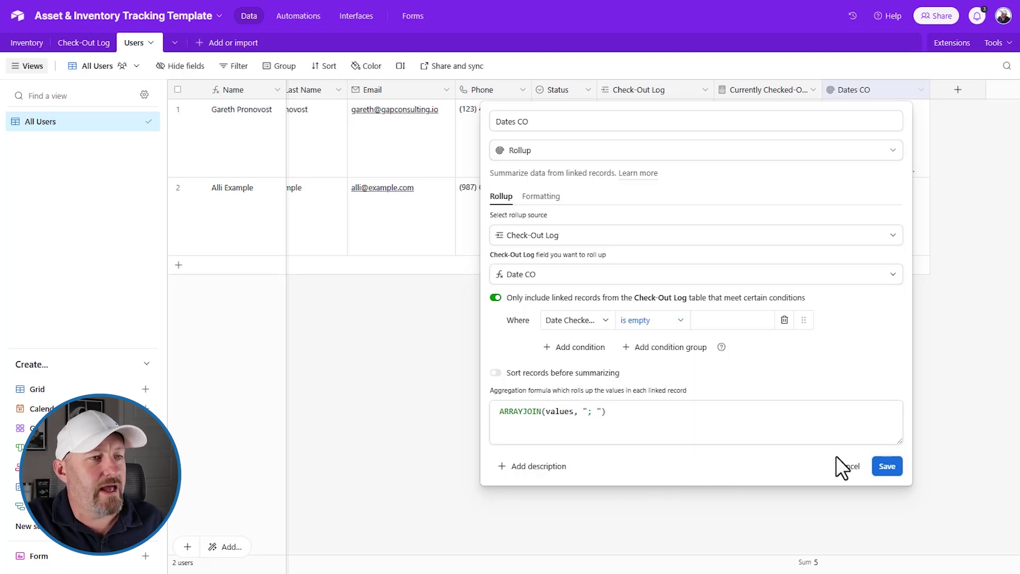
click(885, 467)
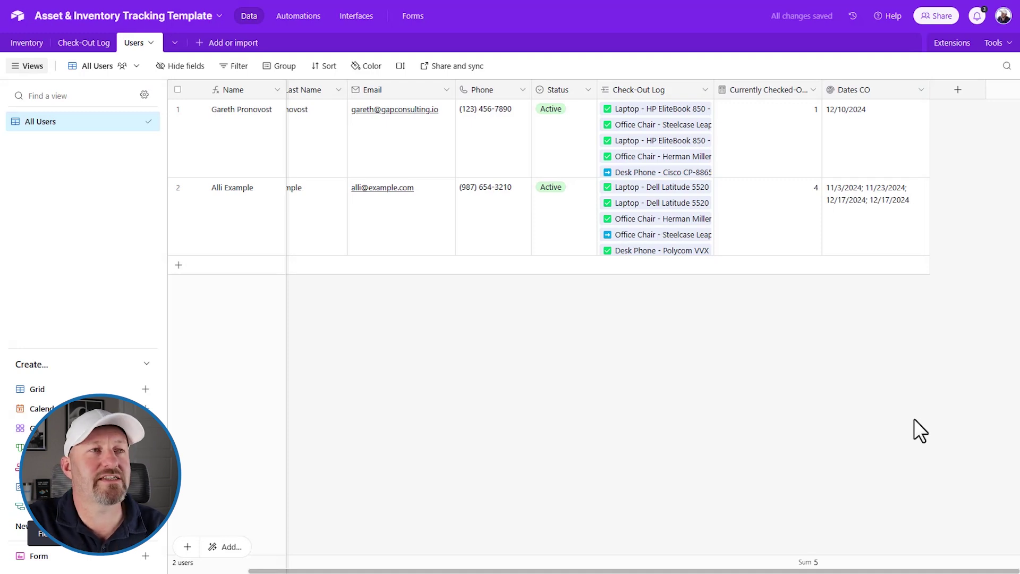
- Check both users' Dates CO cells and keep the 'Date Checked In is empty' filter unchanged
click(853, 145)
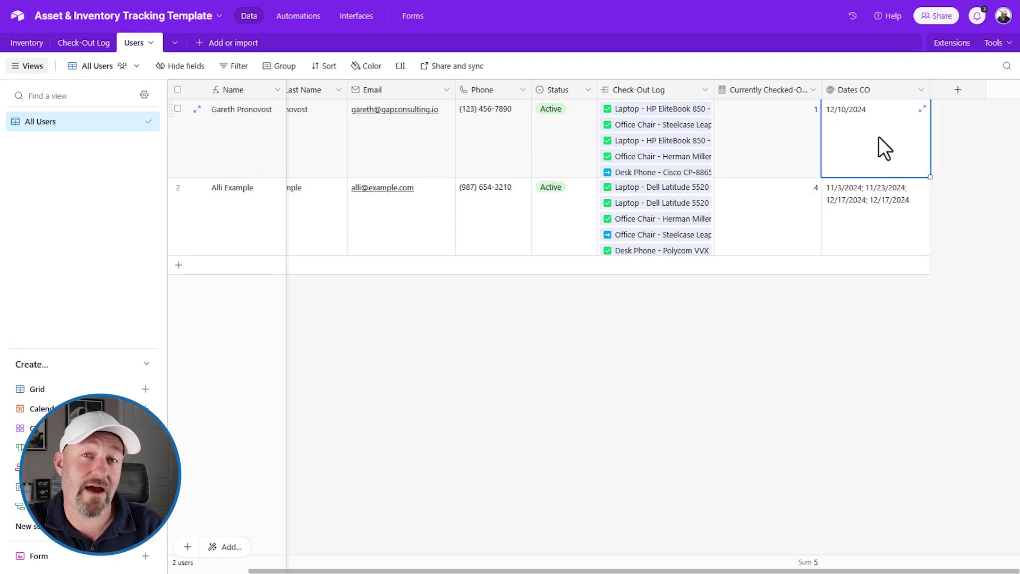
click(875, 221)
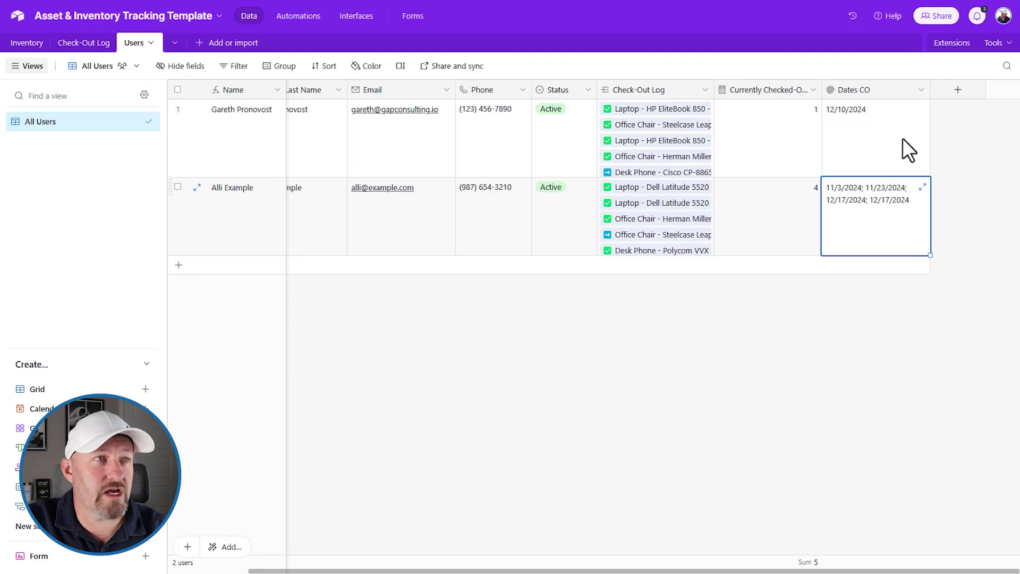
double_click(881, 87)
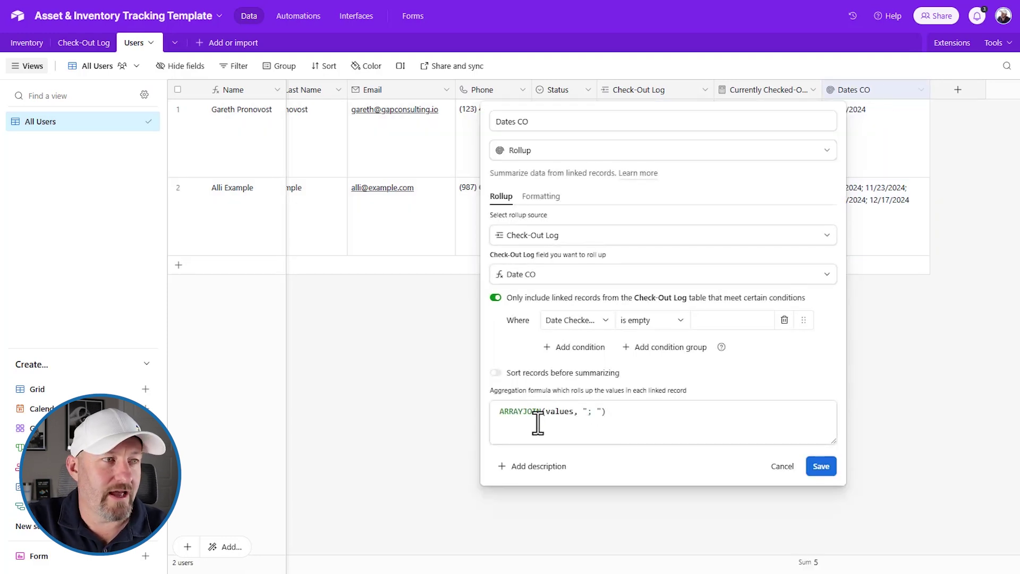
click(825, 467)
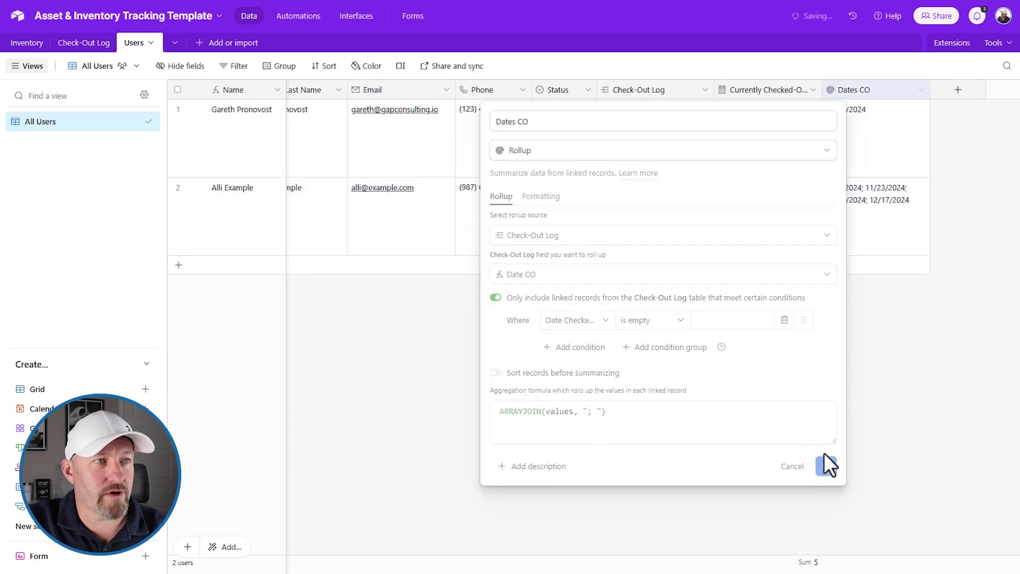
click(841, 214)
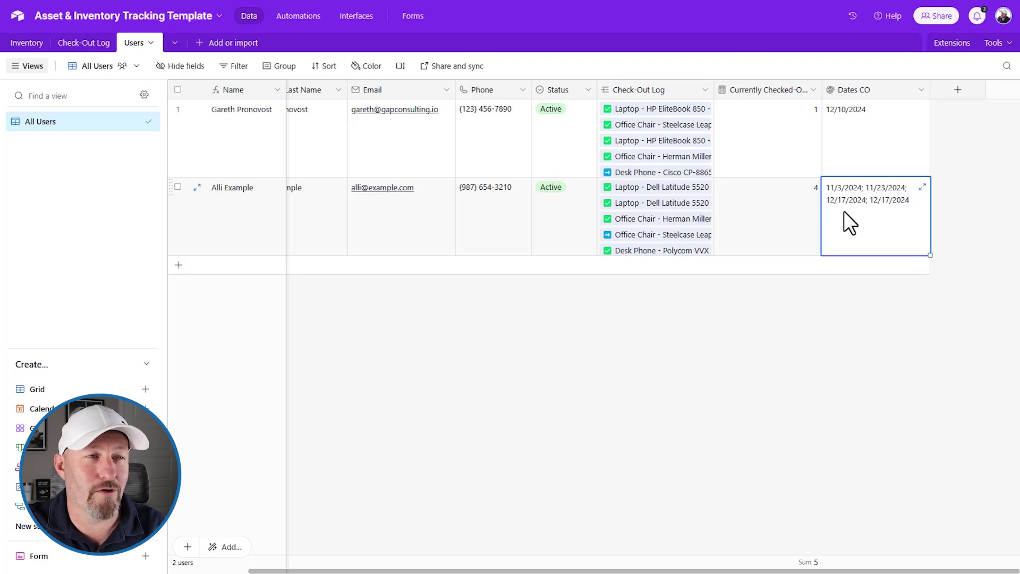
double_click(860, 93)
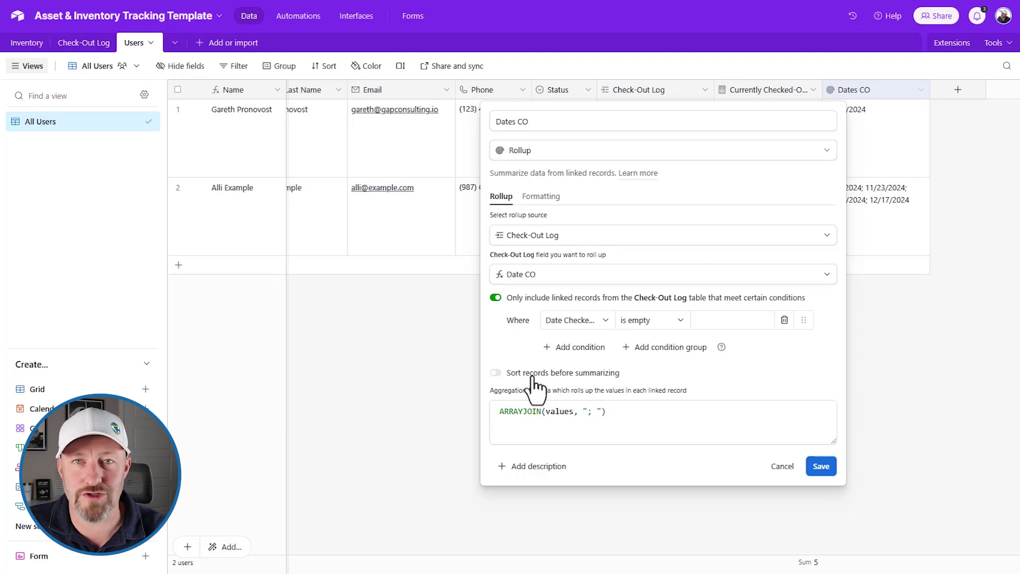
click(780, 467)
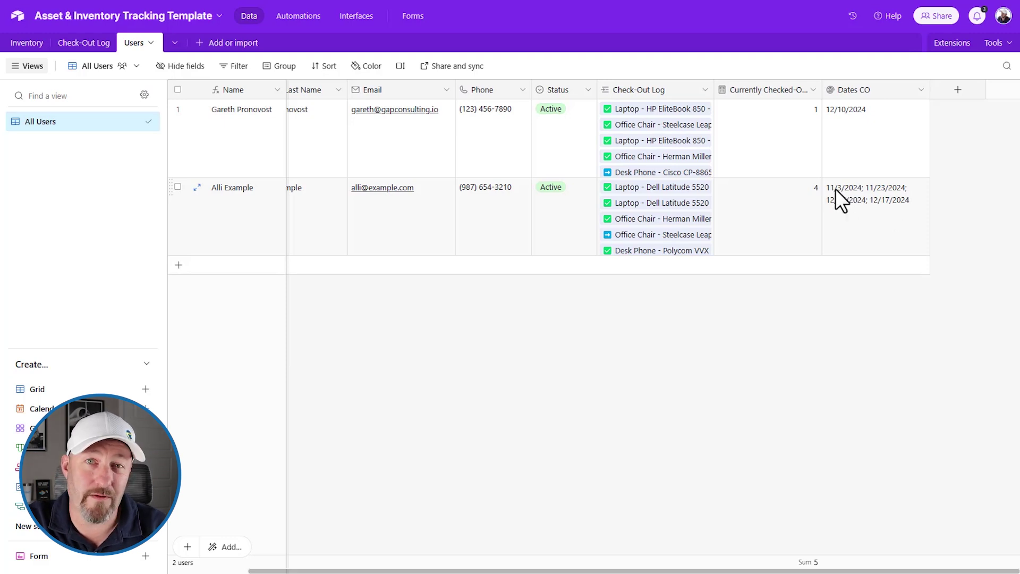
- Sort the rolled-up records by Date Checked Out, Latest → Earliest, and save the rollup
double_click(849, 92)
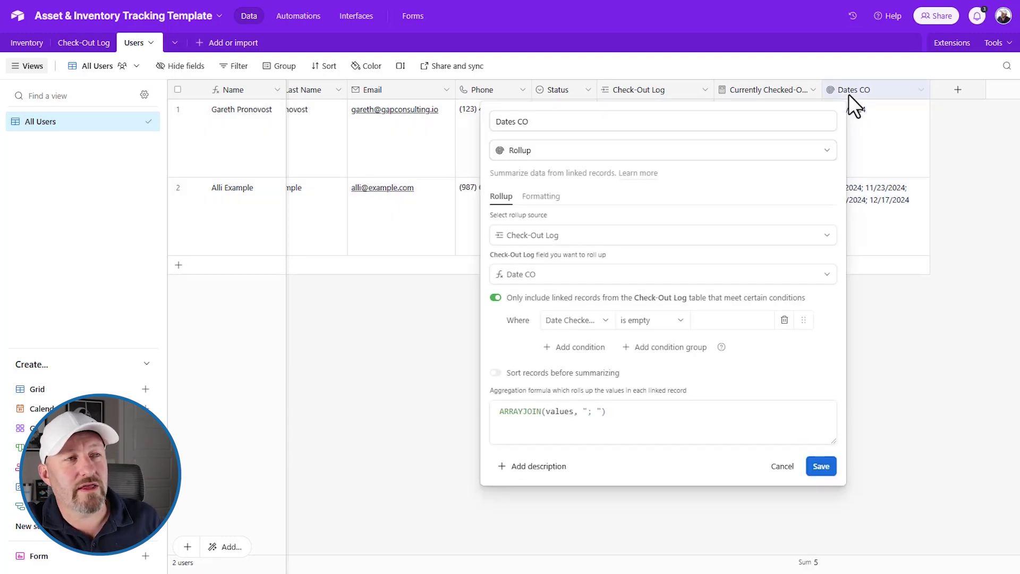
click(551, 374)
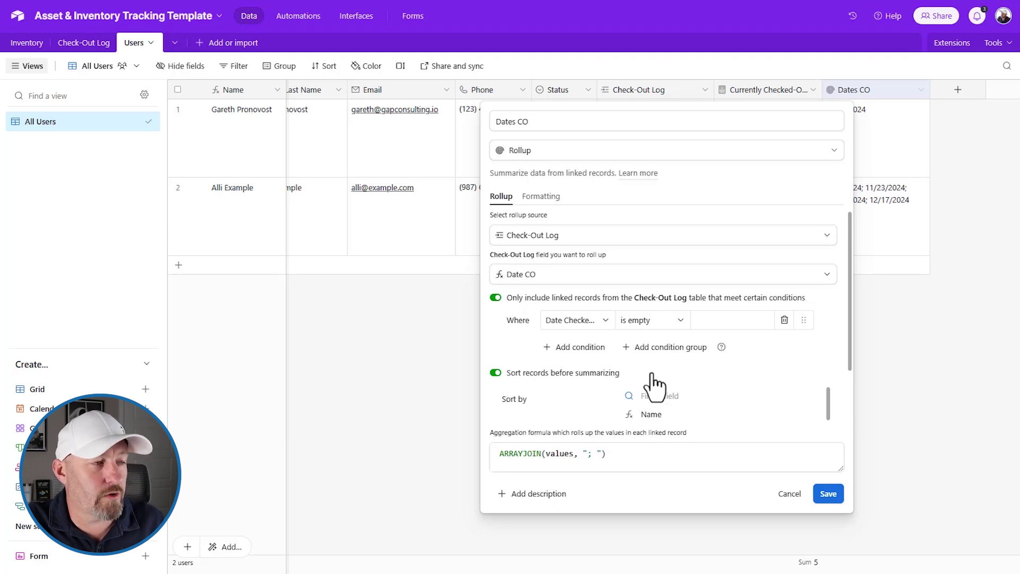
scroll(644, 382, down, 2)
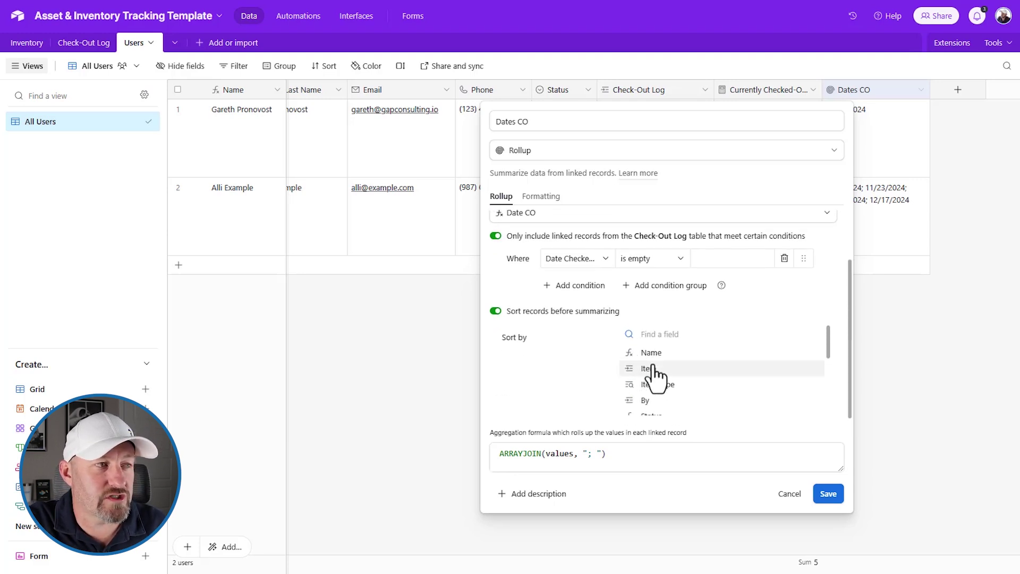
text(date)
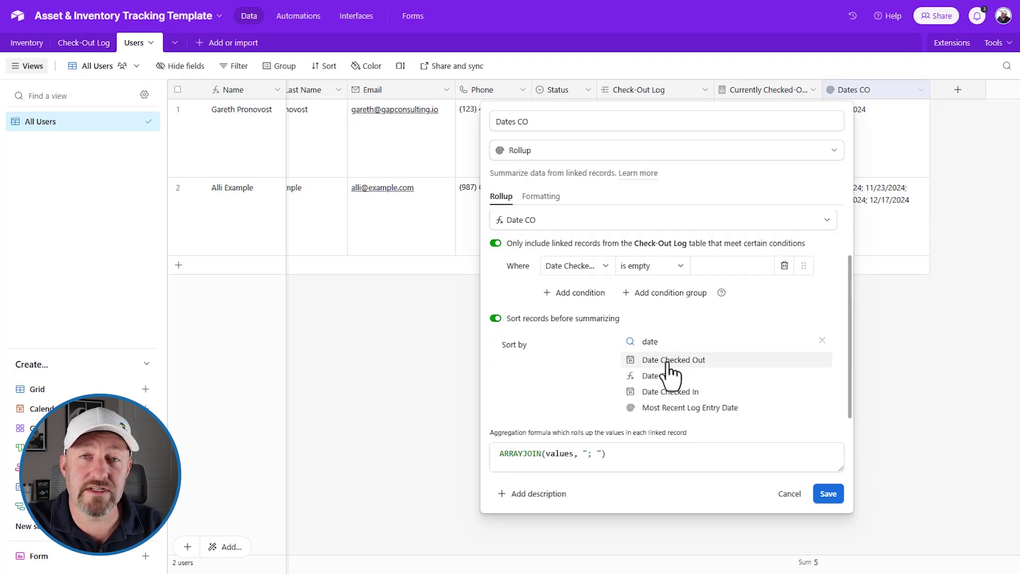
click(667, 361)
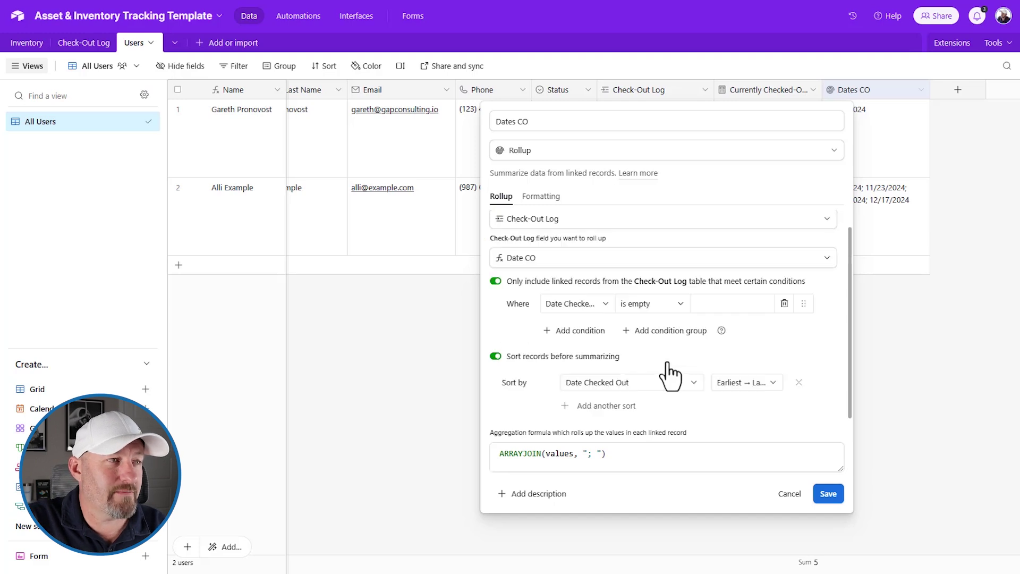
click(729, 387)
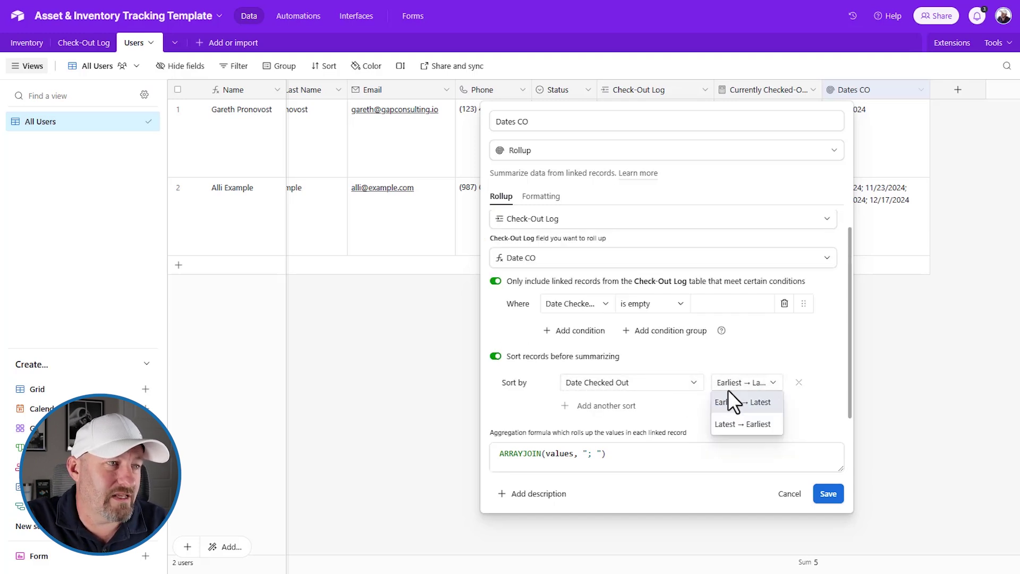
click(740, 425)
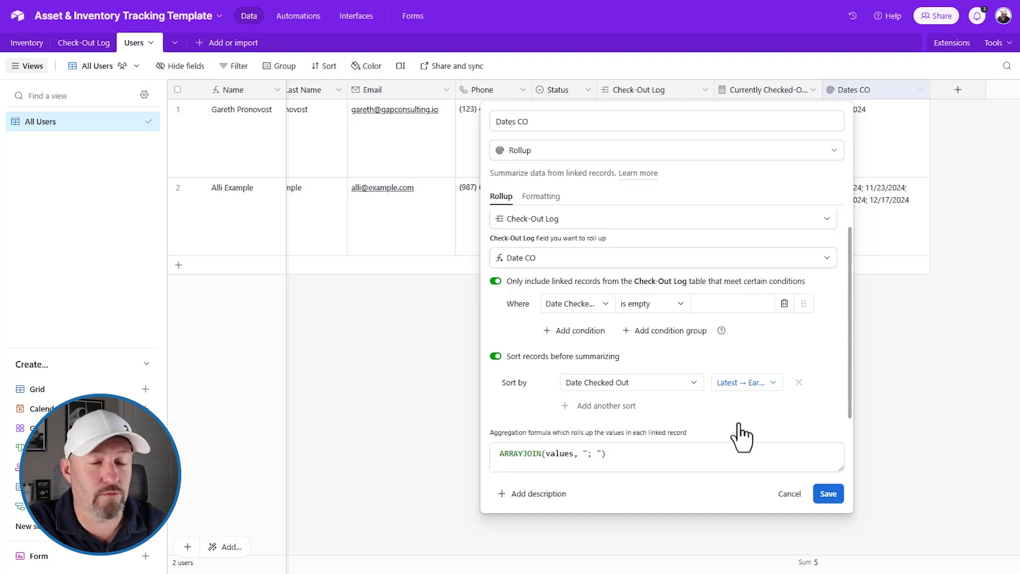
click(825, 493)
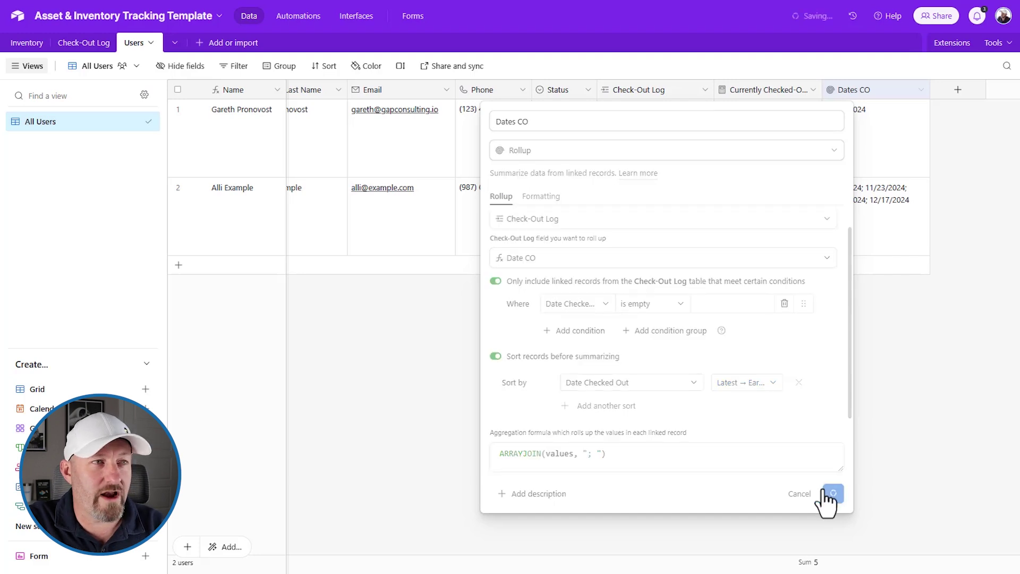
- Confirm the second user's dates read 12/17/2024, 12/17/2024, 11/23/2024, 11/3/2024
click(856, 216)
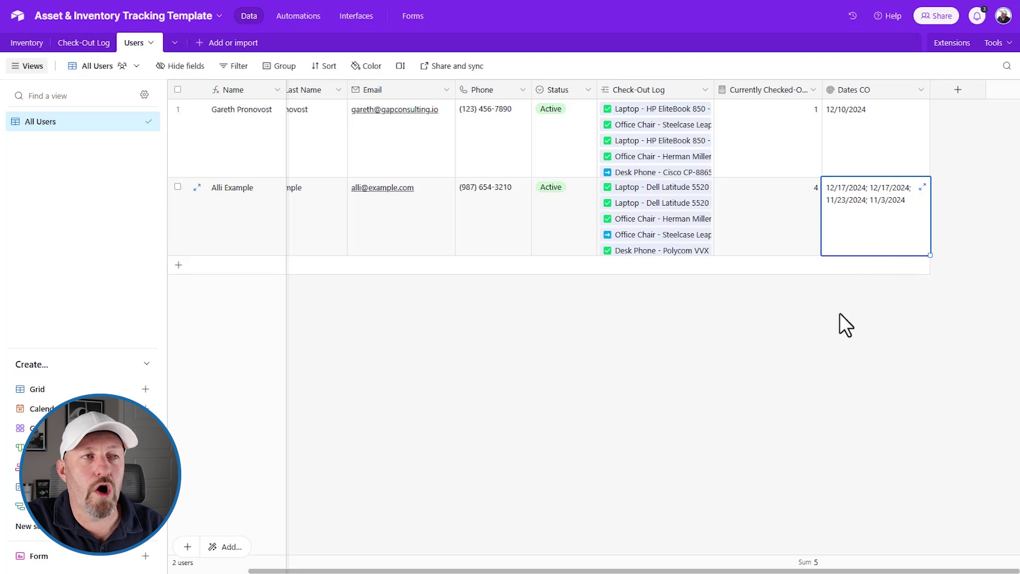
click(831, 327)
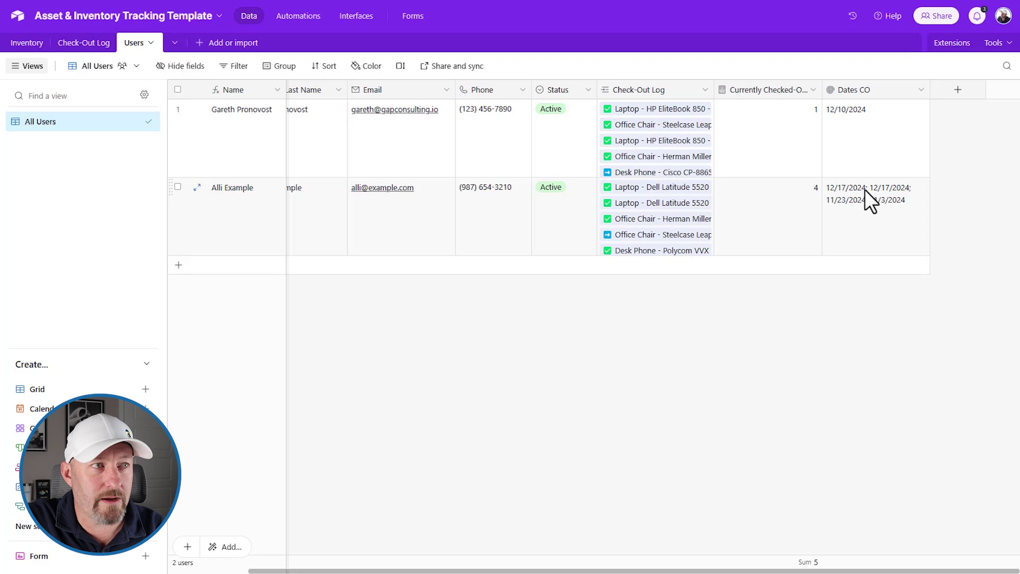
- Change the ARRAYJOIN separator from "; " to "\n" in the Dates CO rollup and save
double_click(868, 96)
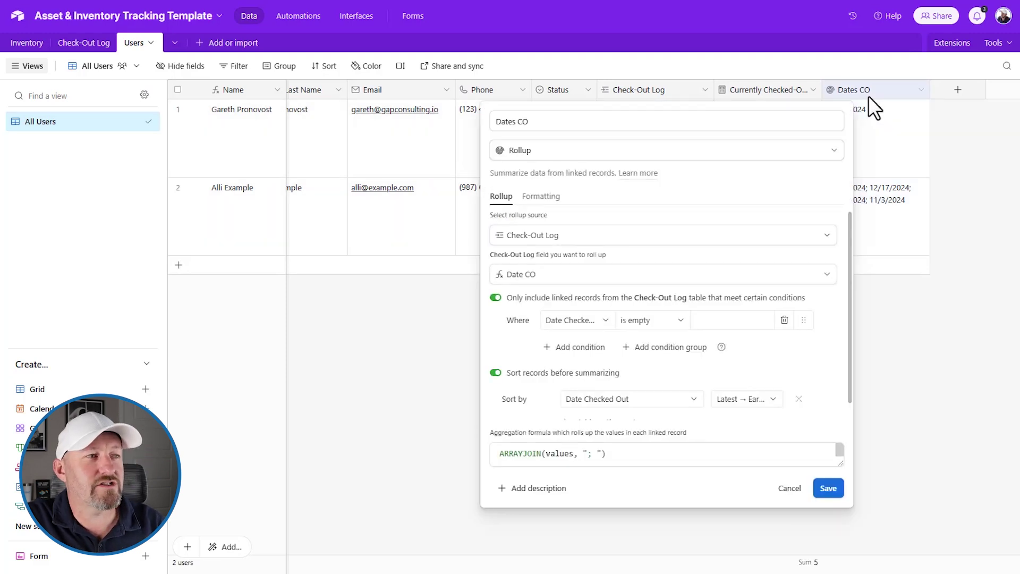
click(588, 453)
double_click(588, 449)
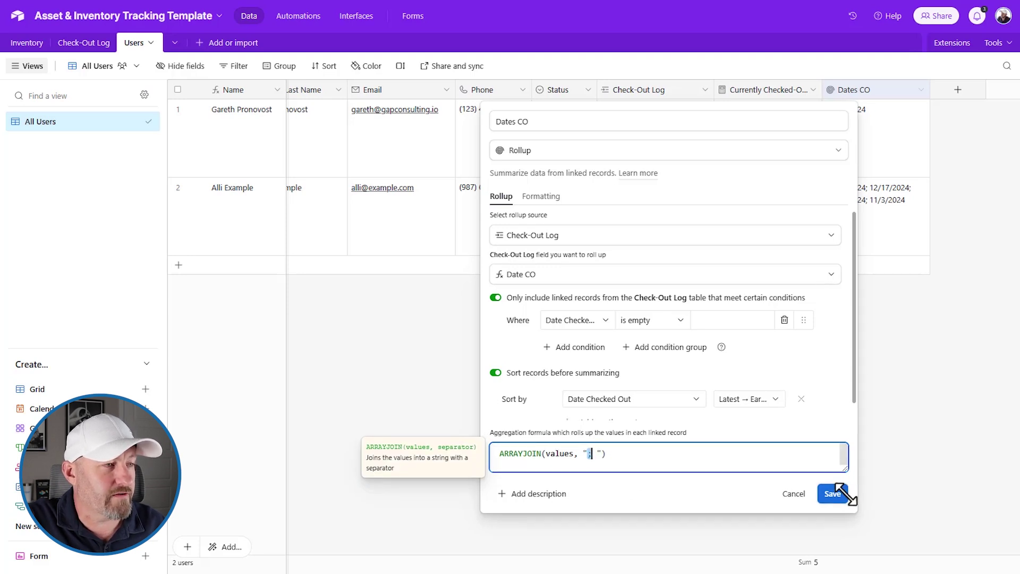
drag(841, 463, 844, 487)
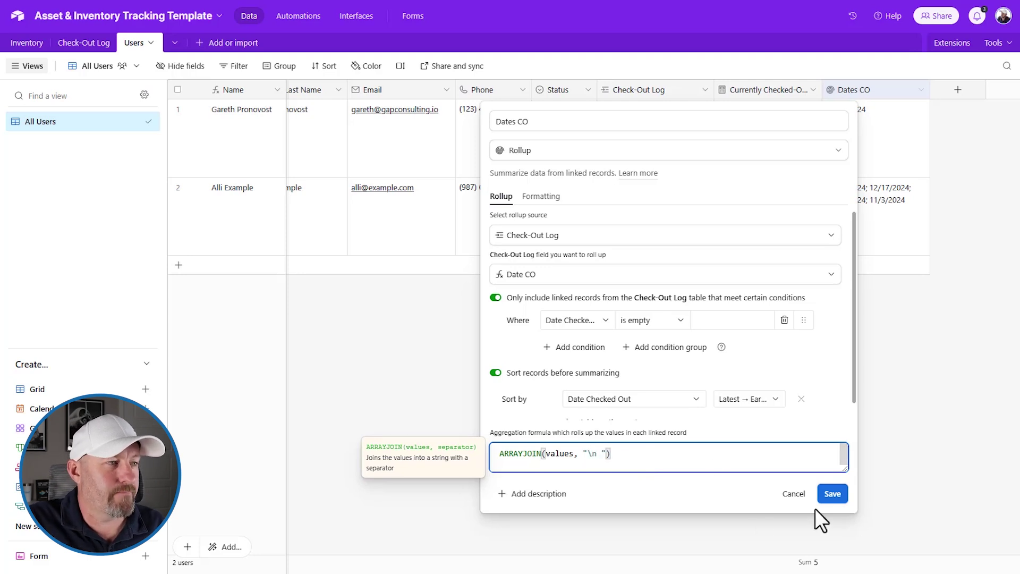
key(Delete)
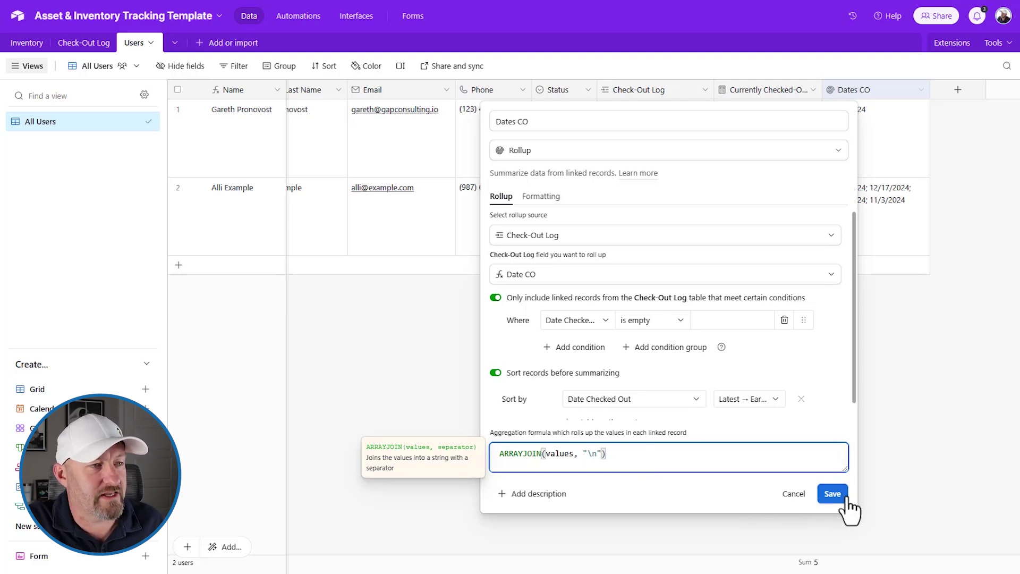
click(832, 494)
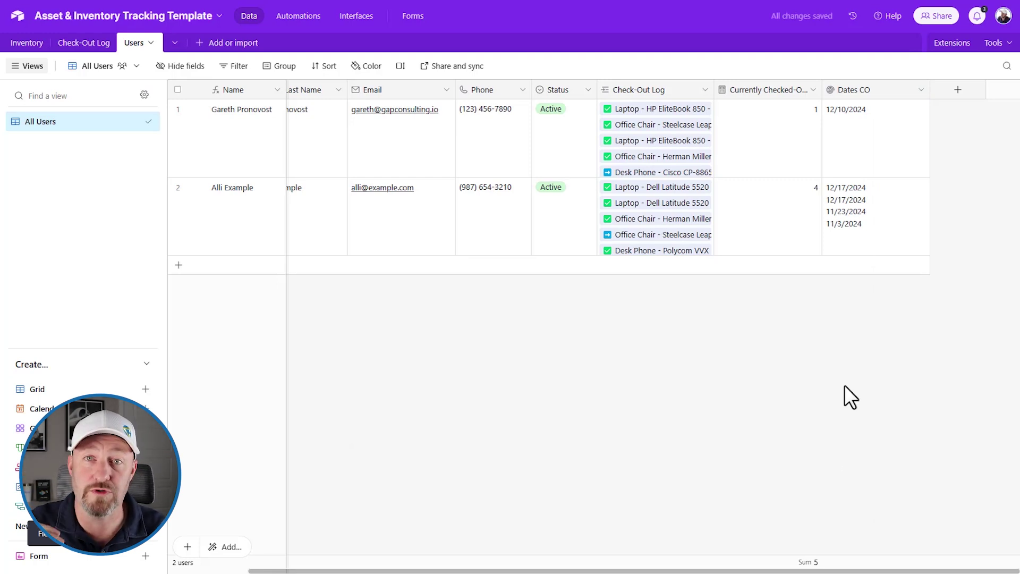
- Widen the Dates CO column and reopen its settings to verify ARRAYJOIN(values, "\n")
click(843, 227)
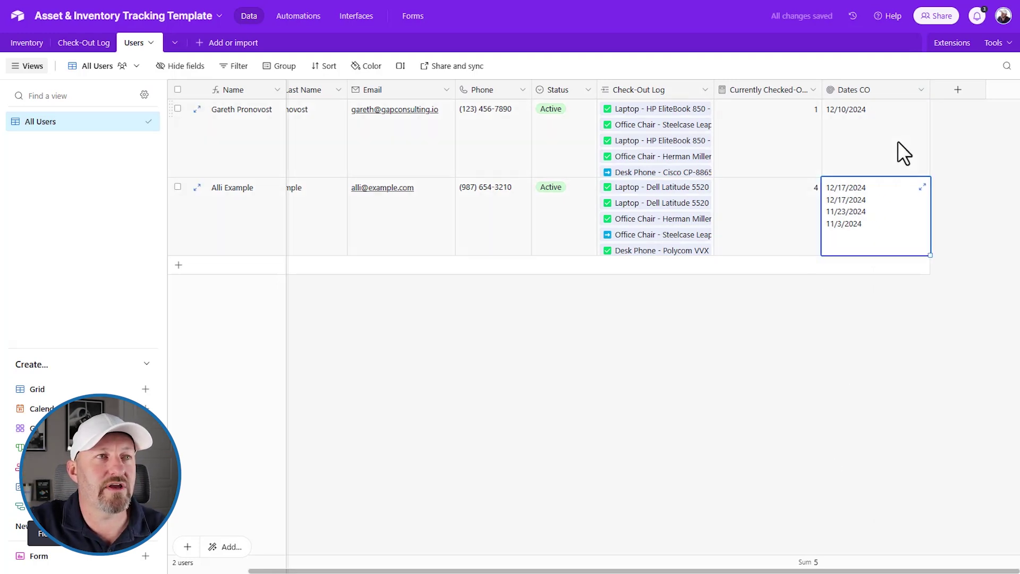
drag(929, 90, 1008, 90)
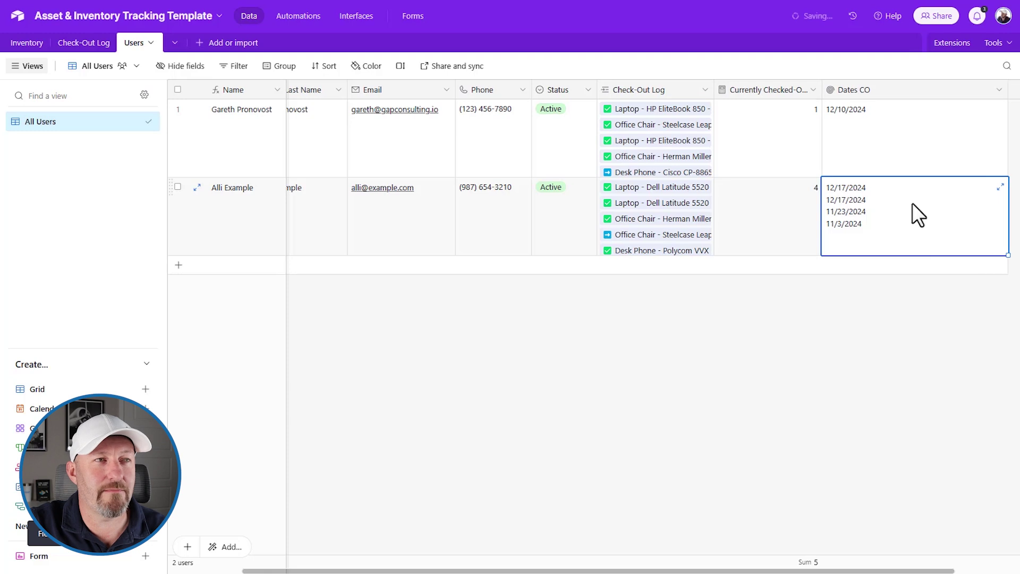
double_click(898, 94)
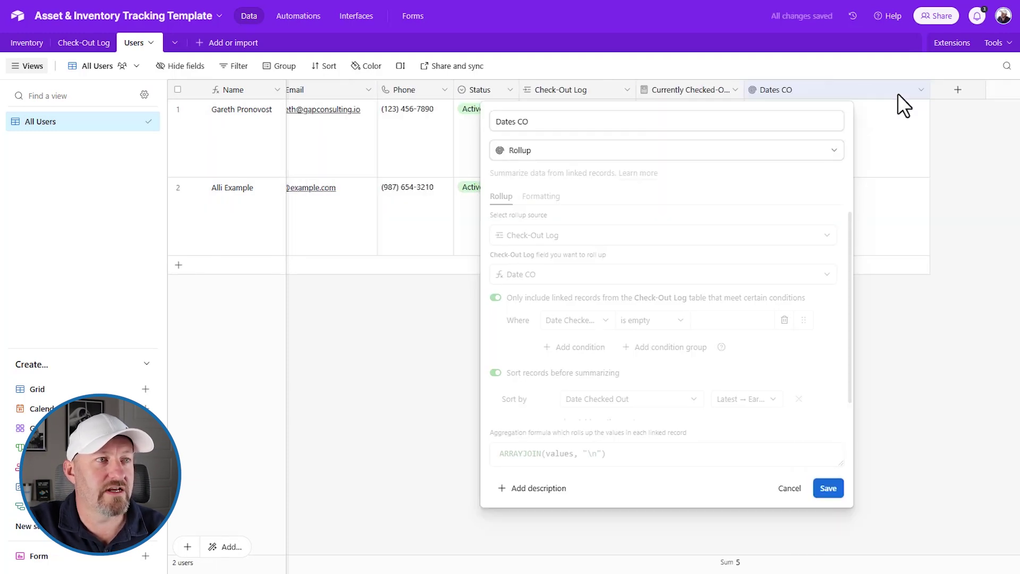
click(588, 458)
drag(587, 454, 596, 454)
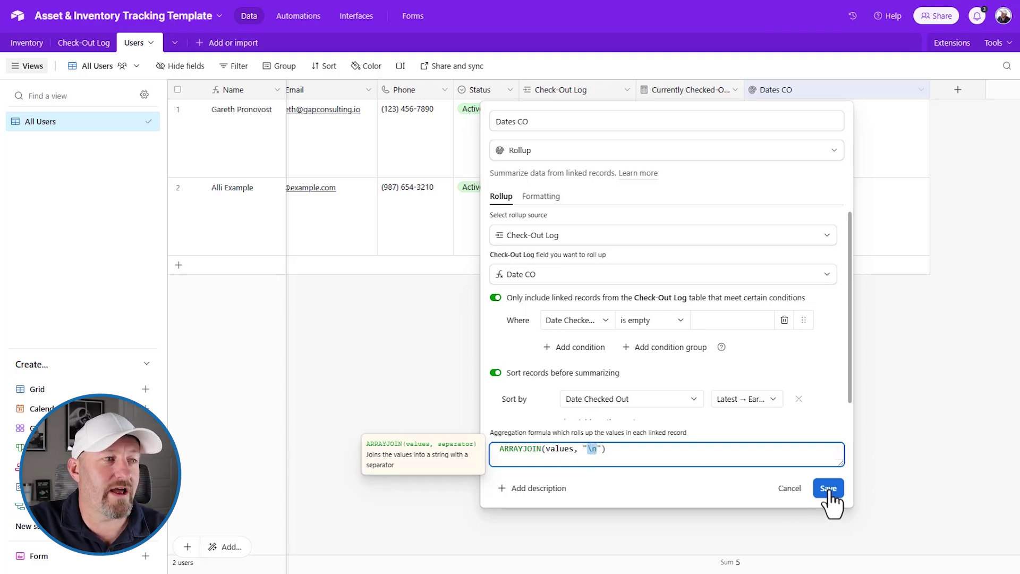
scroll(763, 417, down, 1)
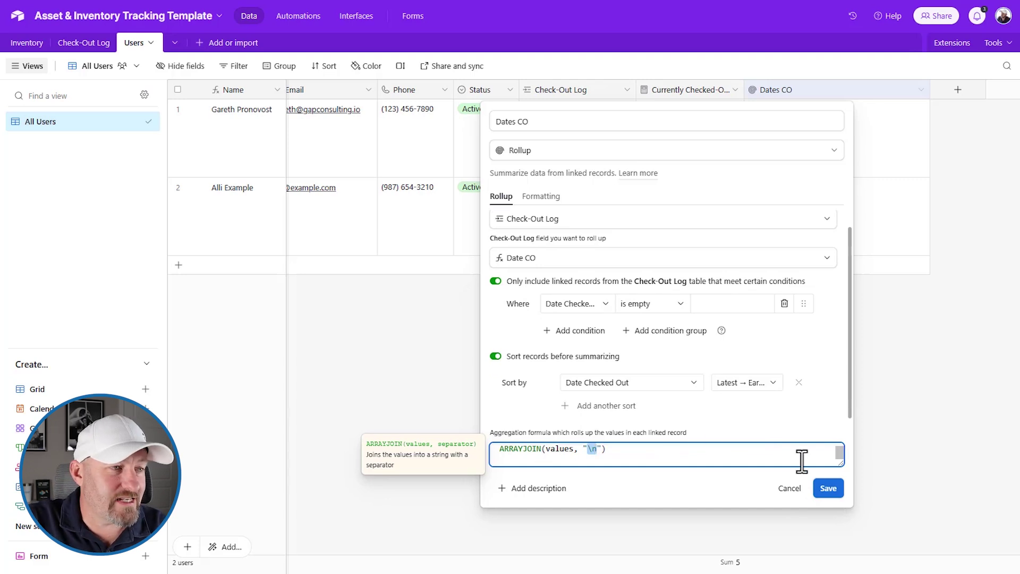
click(829, 489)
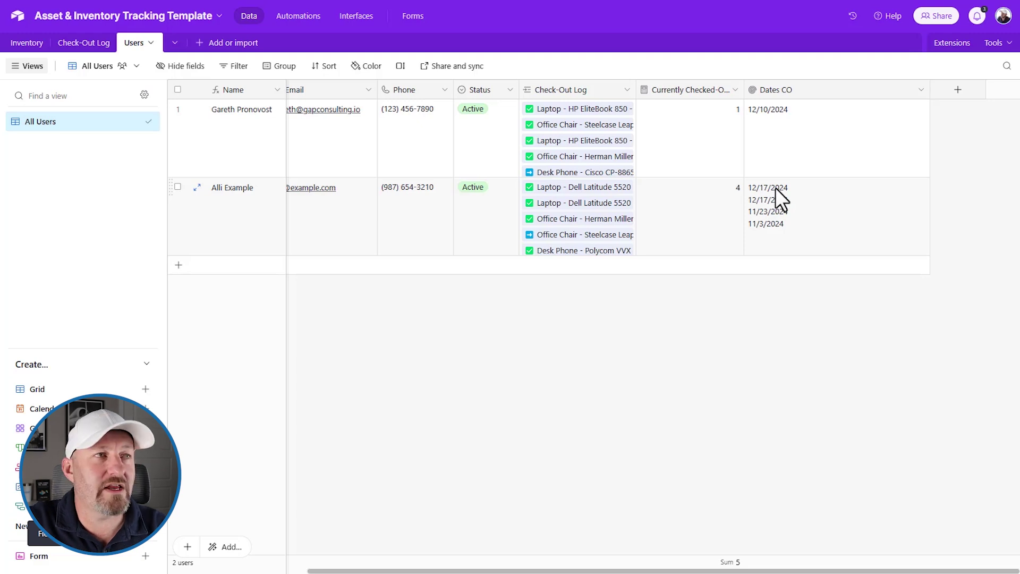
double_click(796, 86)
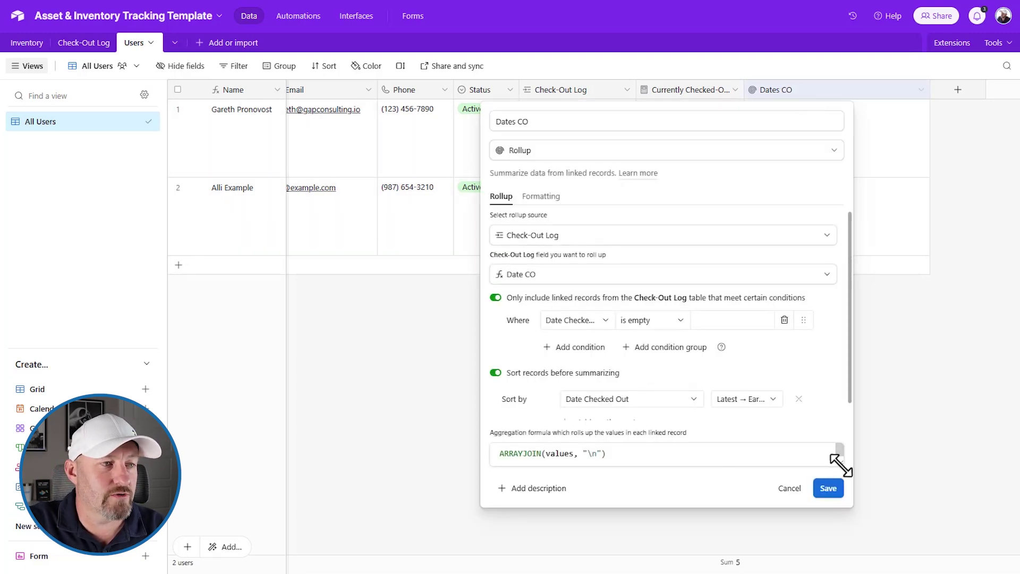
drag(840, 465, 840, 471)
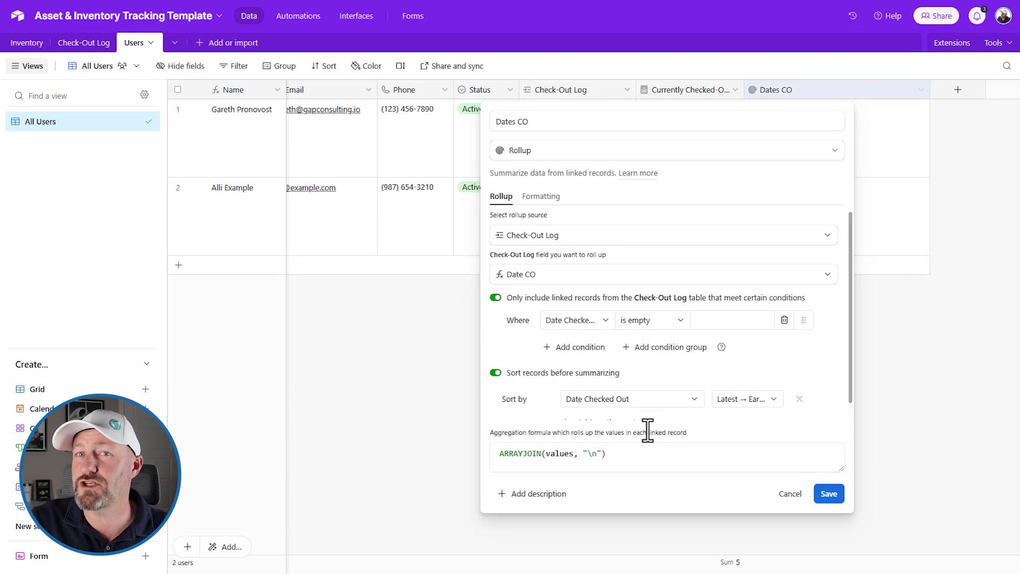